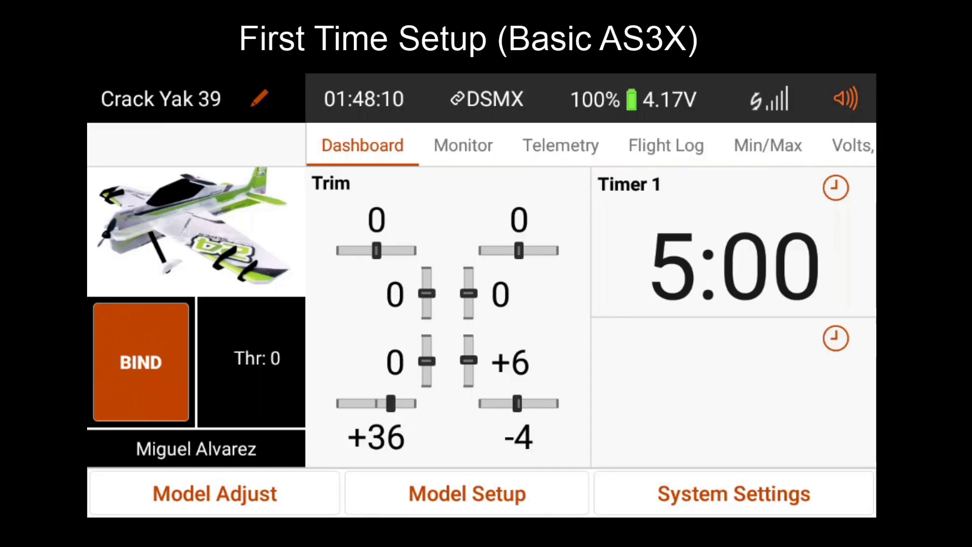
Review the model's aircraft type in Model Setup, turning RF off to view it.
click(458, 501)
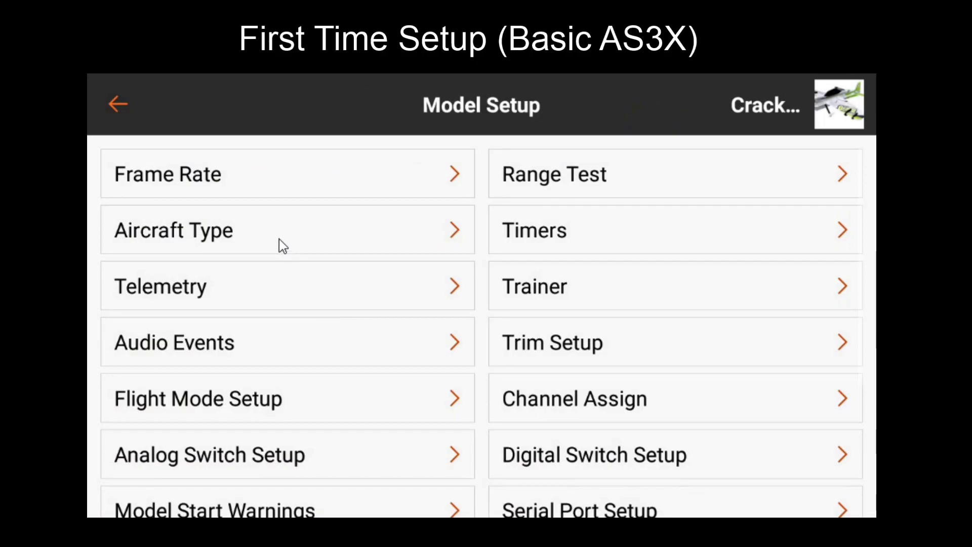
click(278, 239)
click(630, 341)
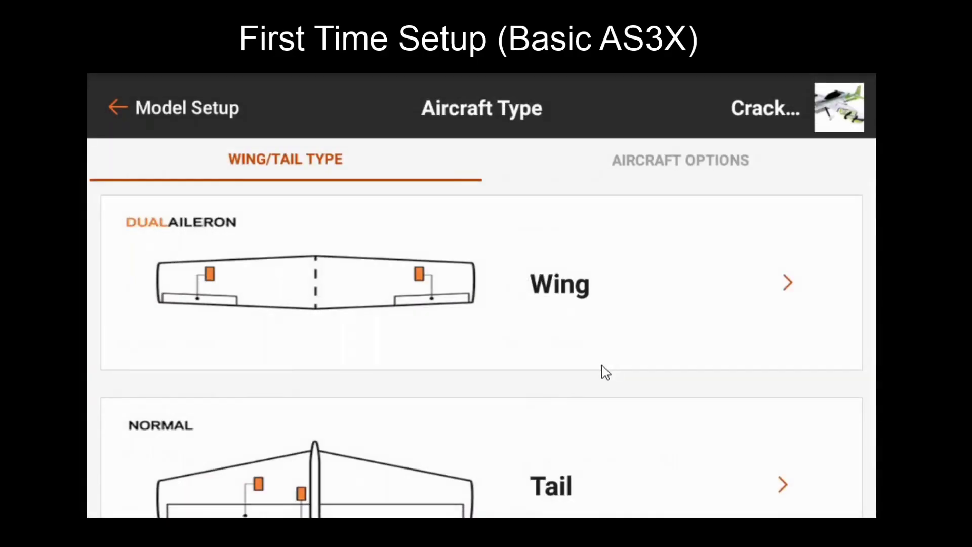
scroll(534, 319, down, 1)
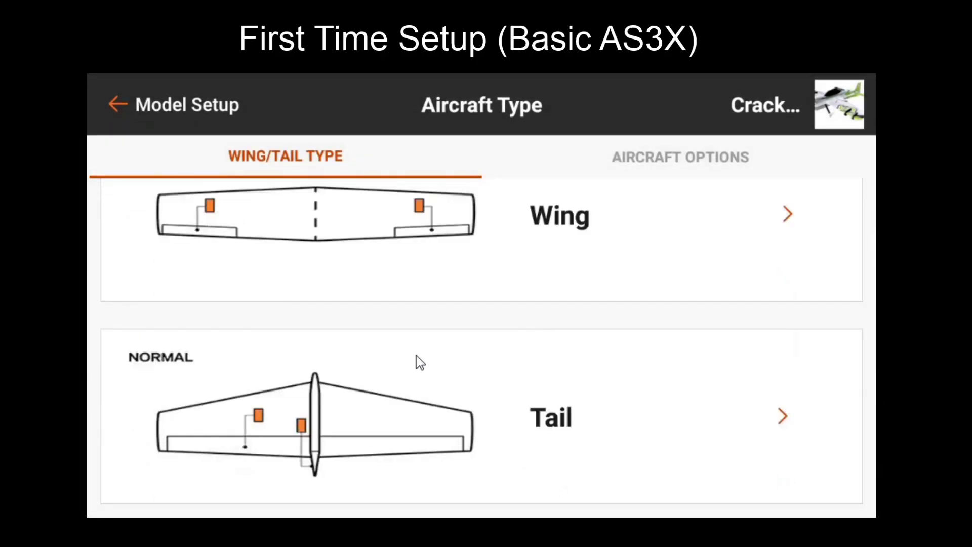
click(195, 112)
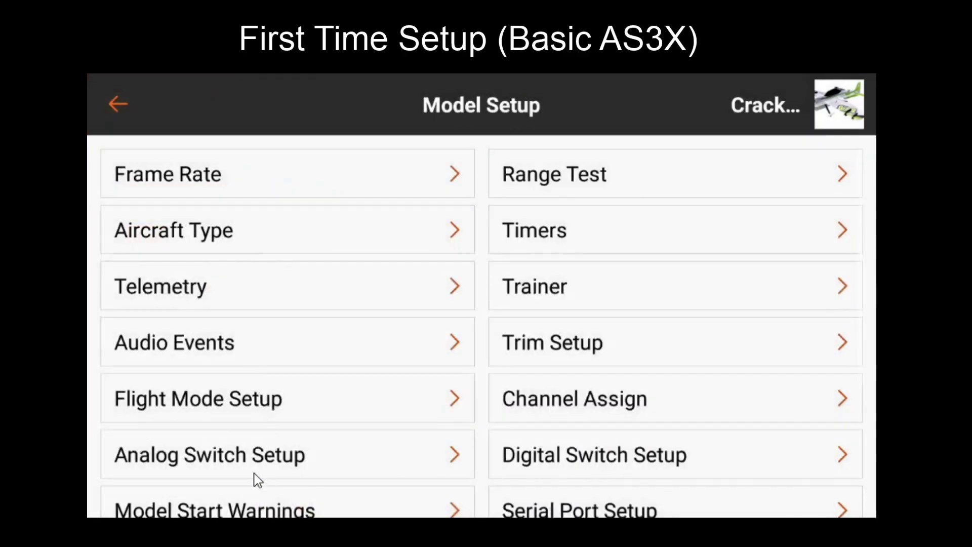
click(116, 109)
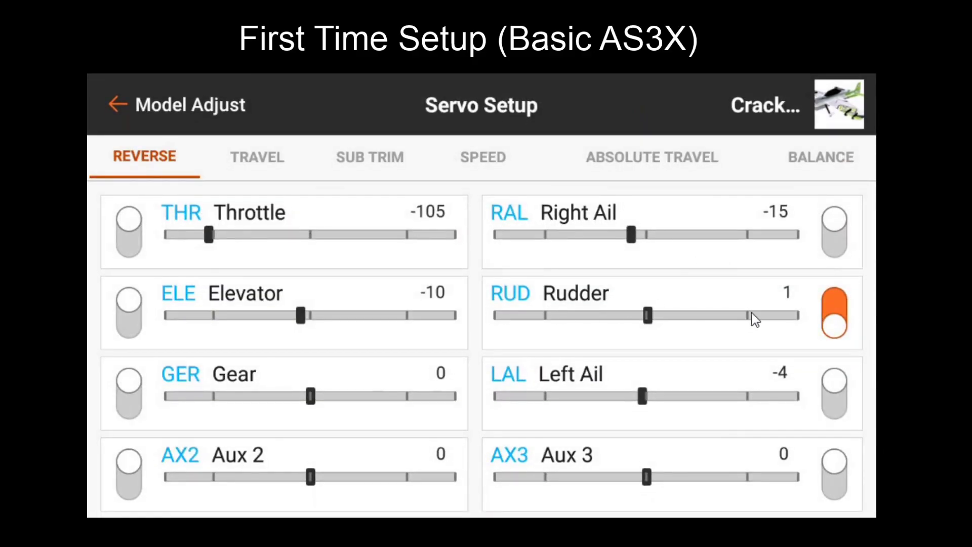
Check the servo travel and sub trim values, then start the AS3X First Time Setup.
click(248, 161)
click(373, 167)
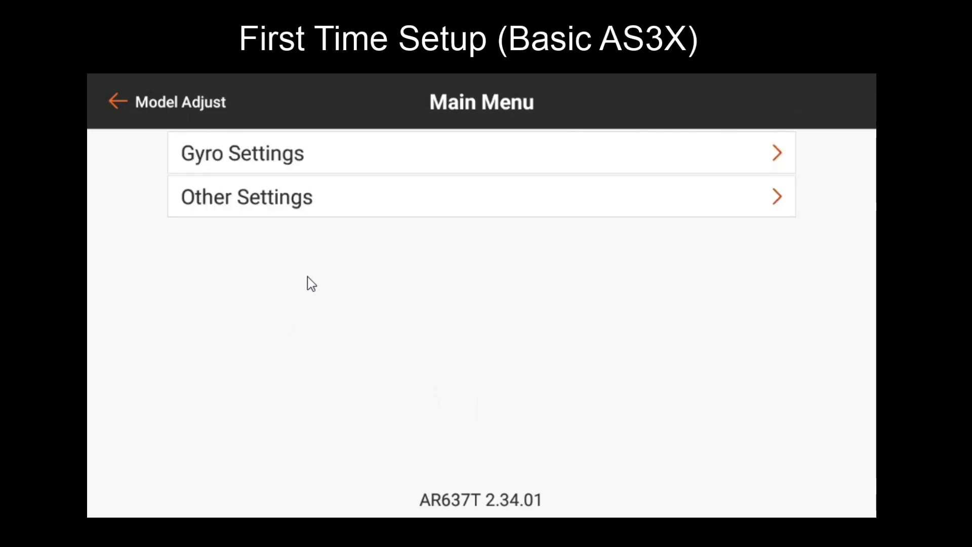
click(300, 156)
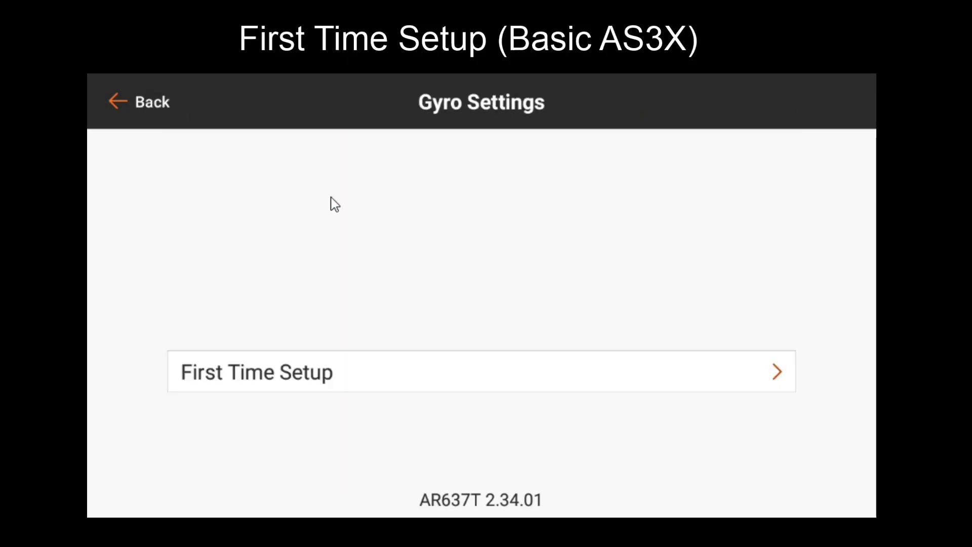
click(341, 381)
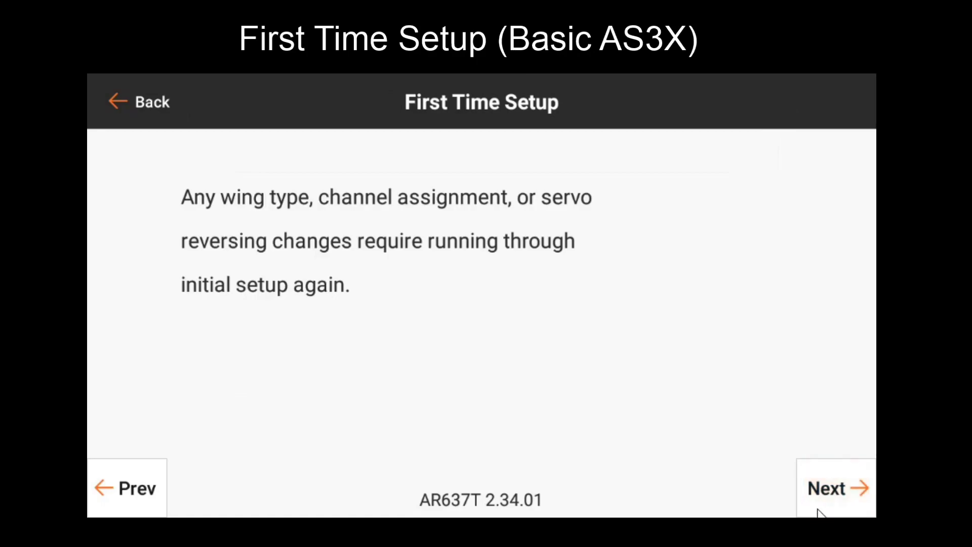
Record the model's level and nose-down attitudes for the receiver.
click(847, 487)
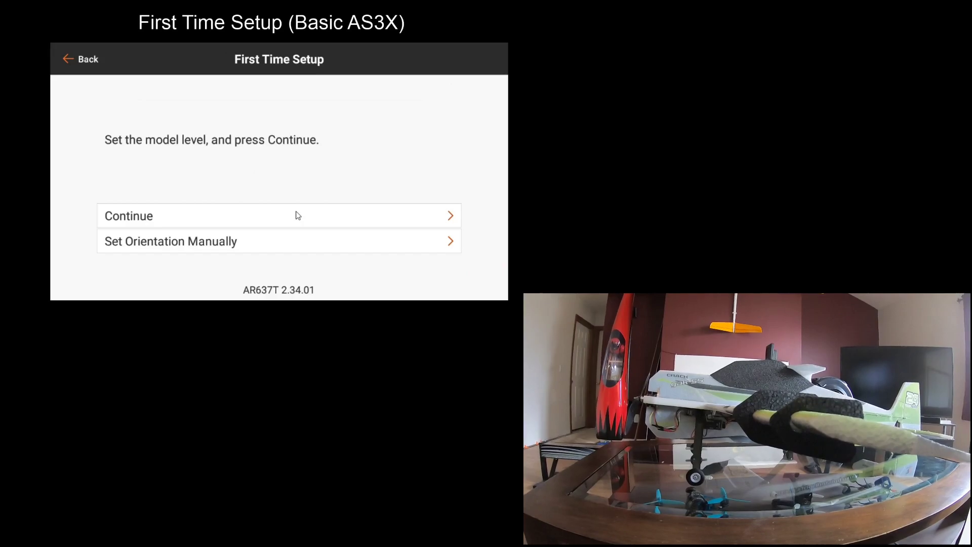
click(297, 214)
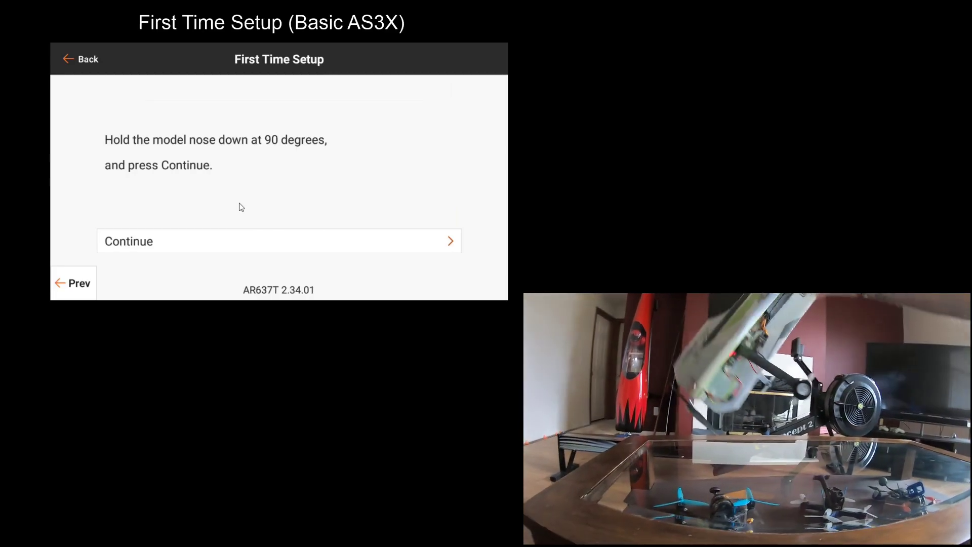
click(223, 237)
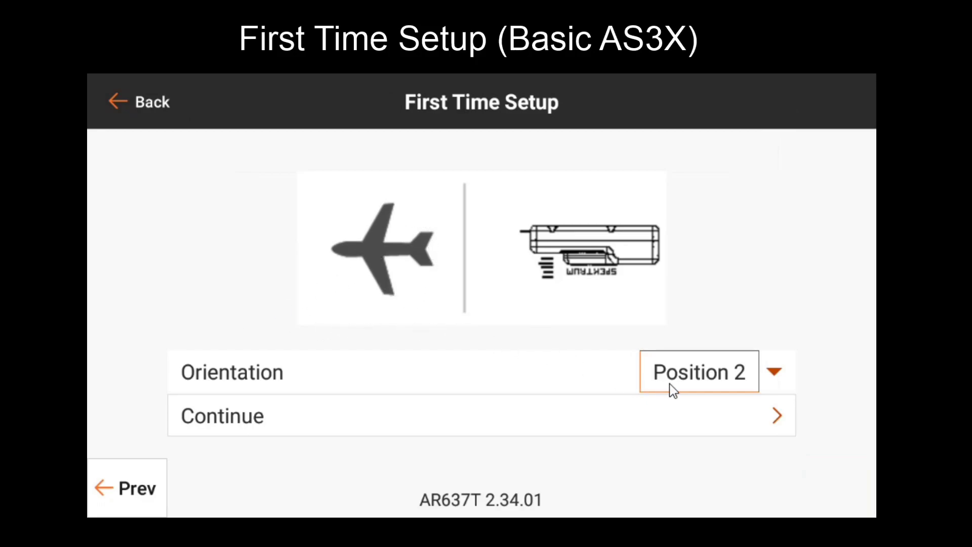
Keep the receiver orientation at Position 2 and continue to Gain Channel Select.
click(745, 378)
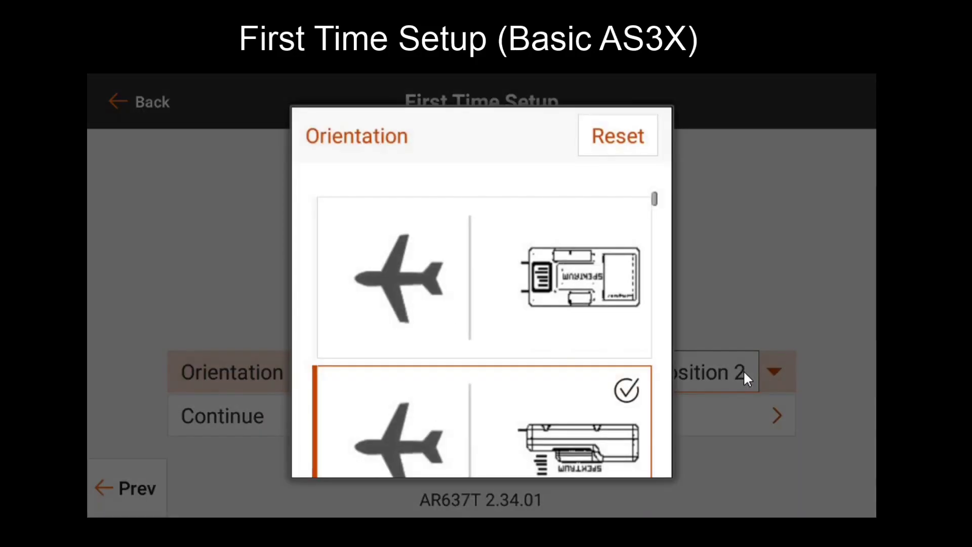
scroll(572, 407, down, 2)
scroll(572, 407, down, 5)
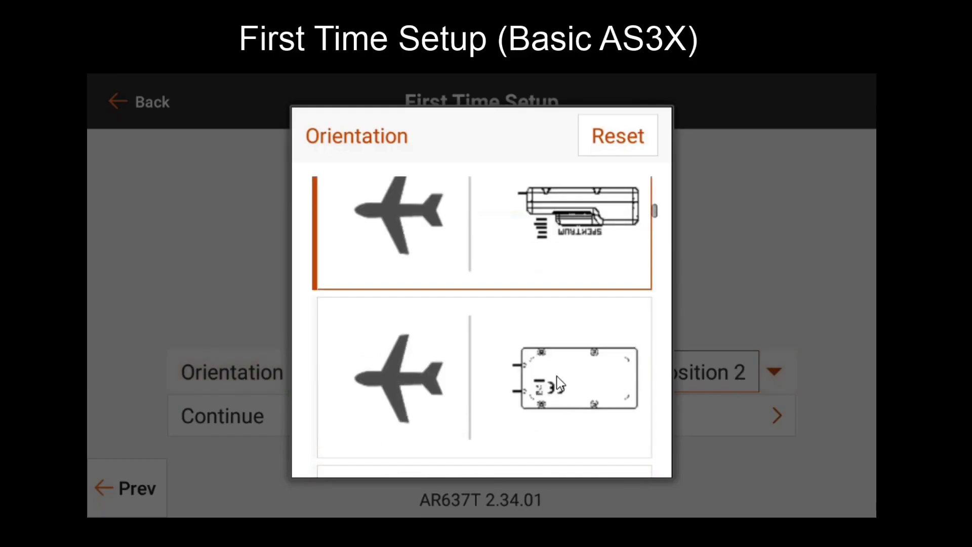
scroll(546, 379, up, 5)
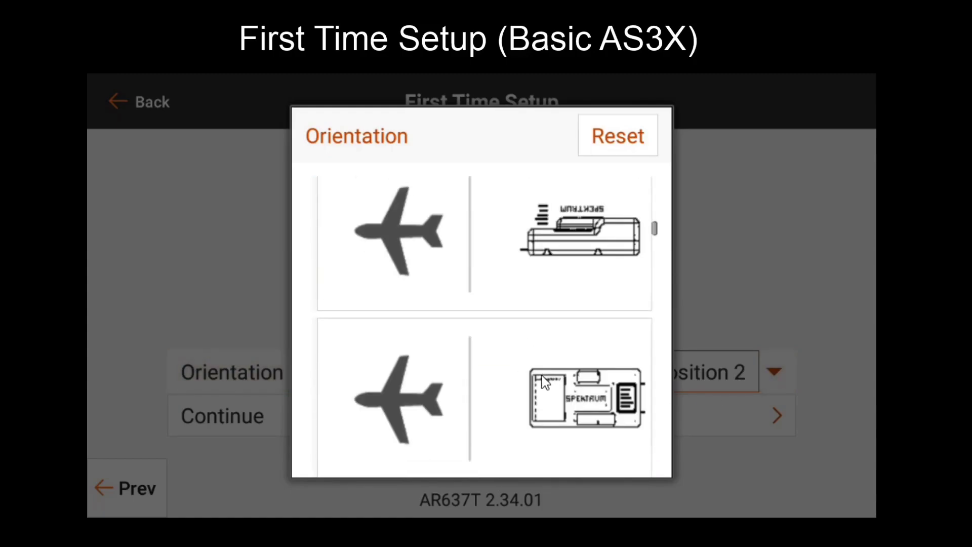
scroll(516, 349, down, 2)
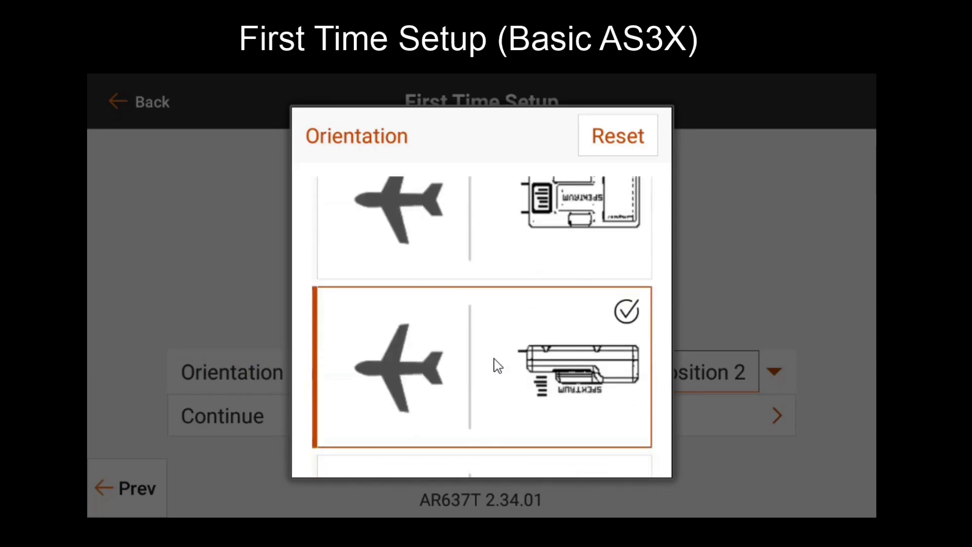
click(529, 453)
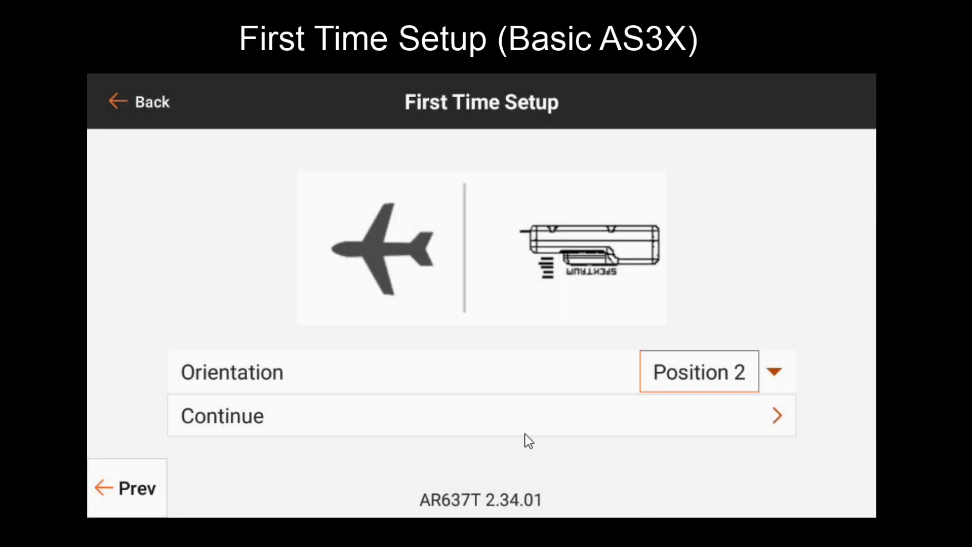
click(526, 420)
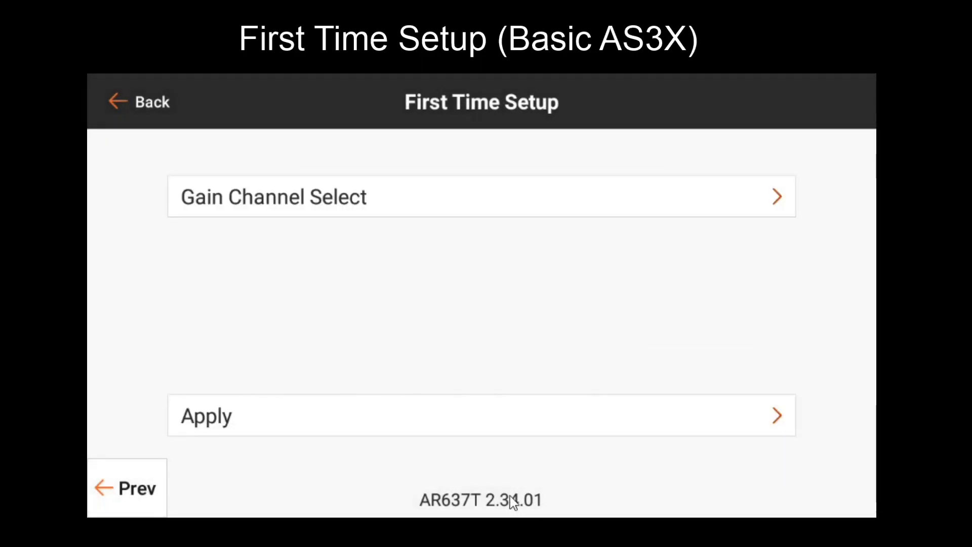
Set the AS3X gain channel to Aux 2.
click(427, 195)
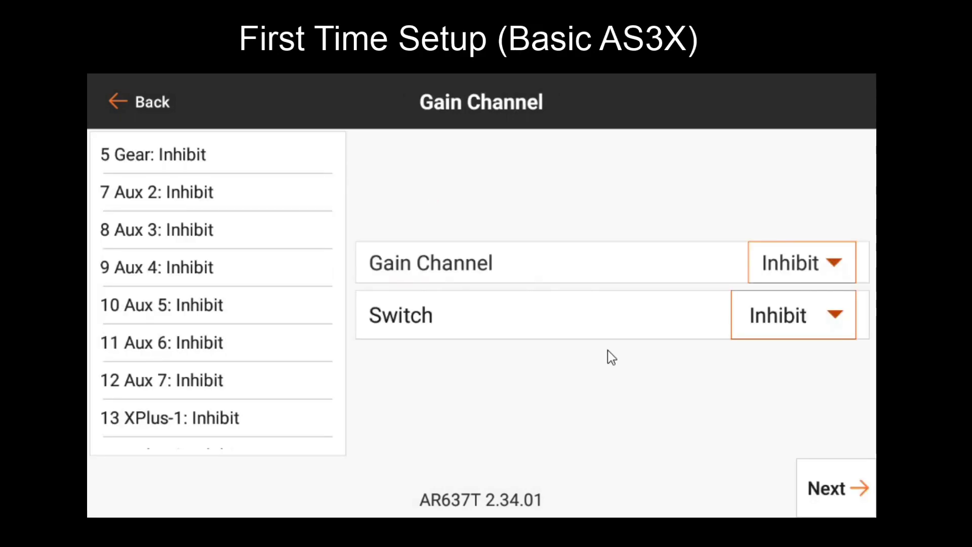
click(798, 276)
click(642, 304)
click(642, 304)
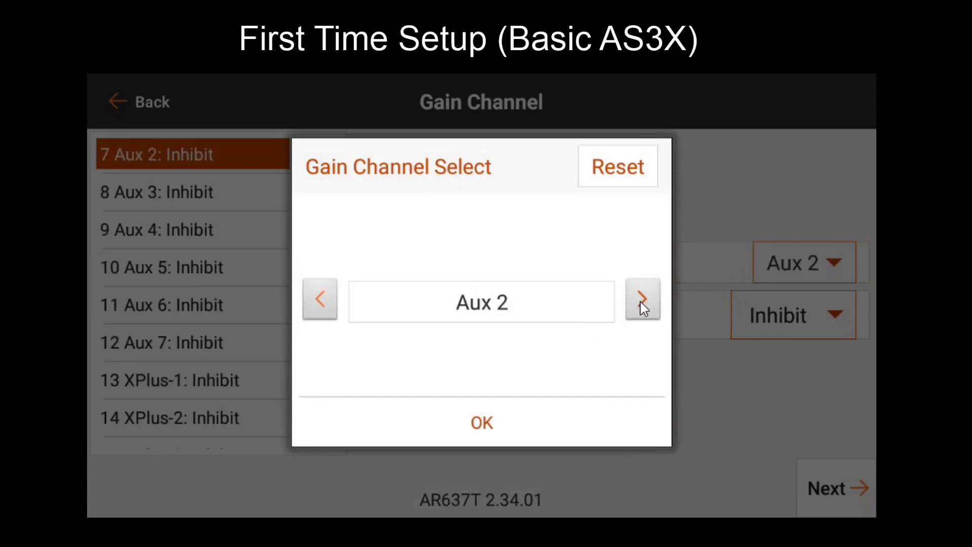
click(641, 304)
click(310, 309)
click(505, 424)
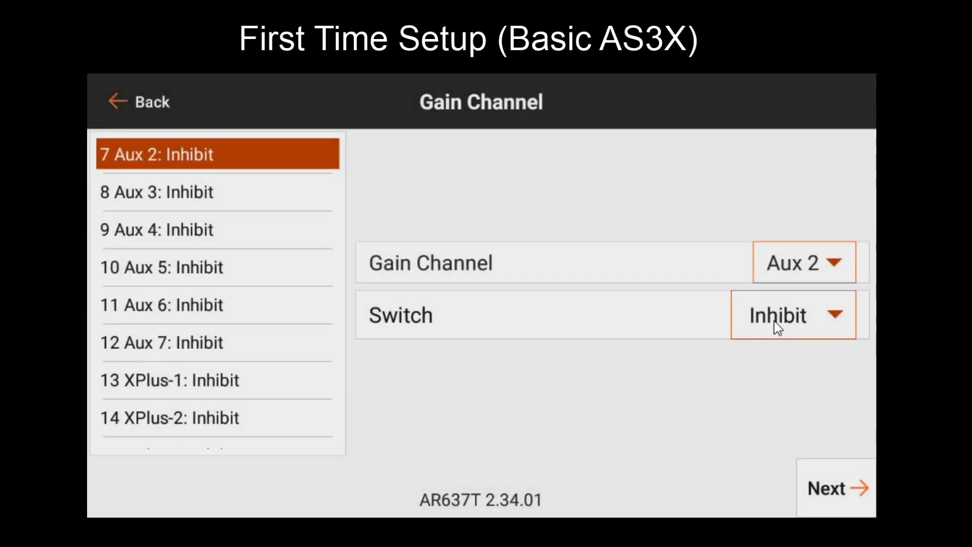
Change the gain control from Right Slider to R Knob and apply the setup.
click(774, 320)
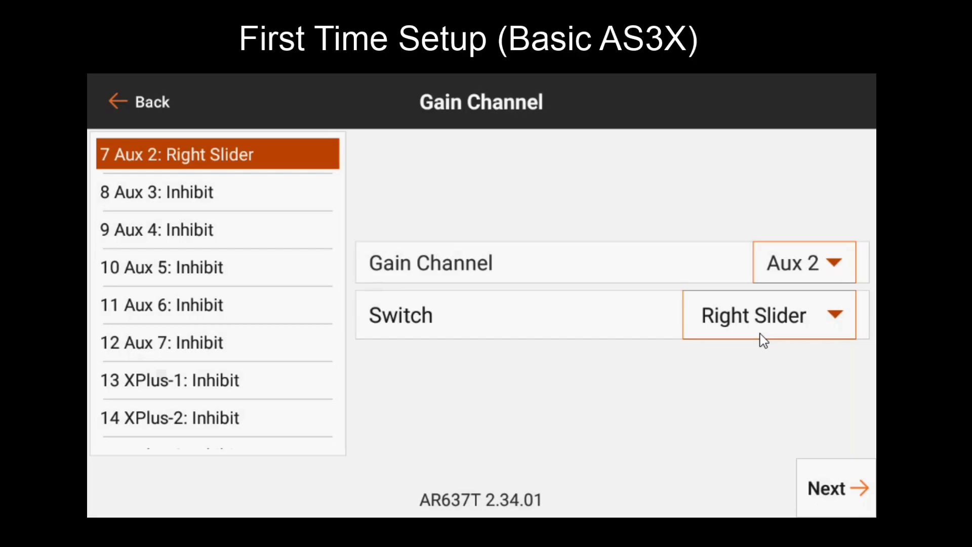
click(763, 334)
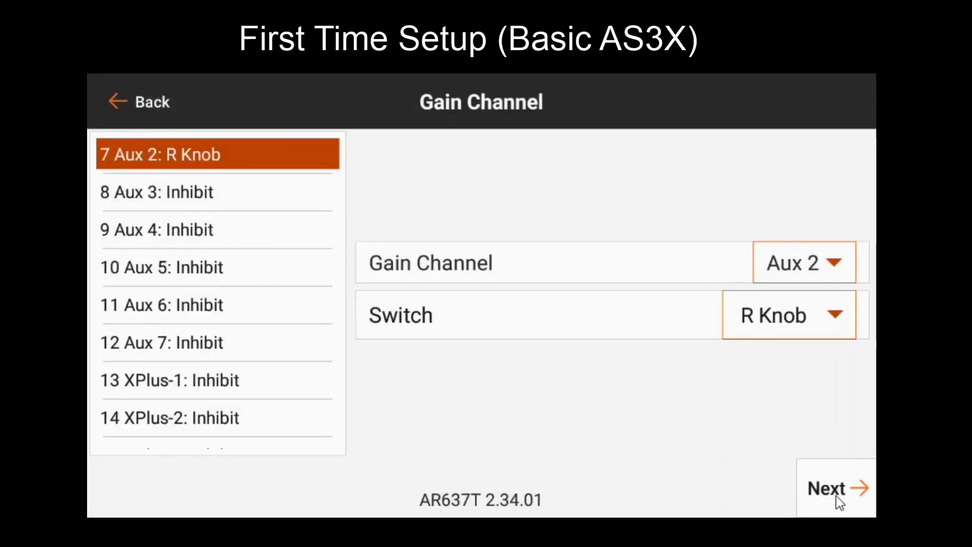
click(836, 496)
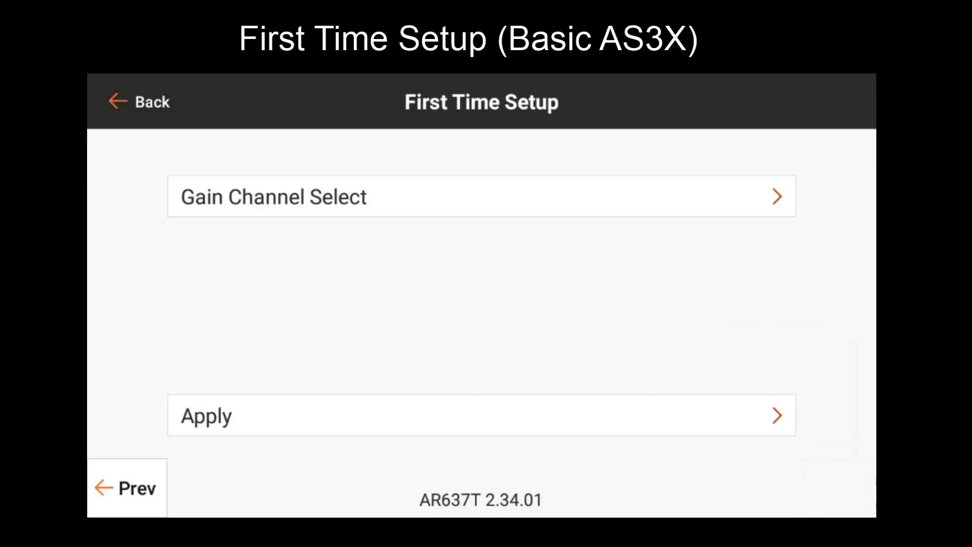
click(487, 417)
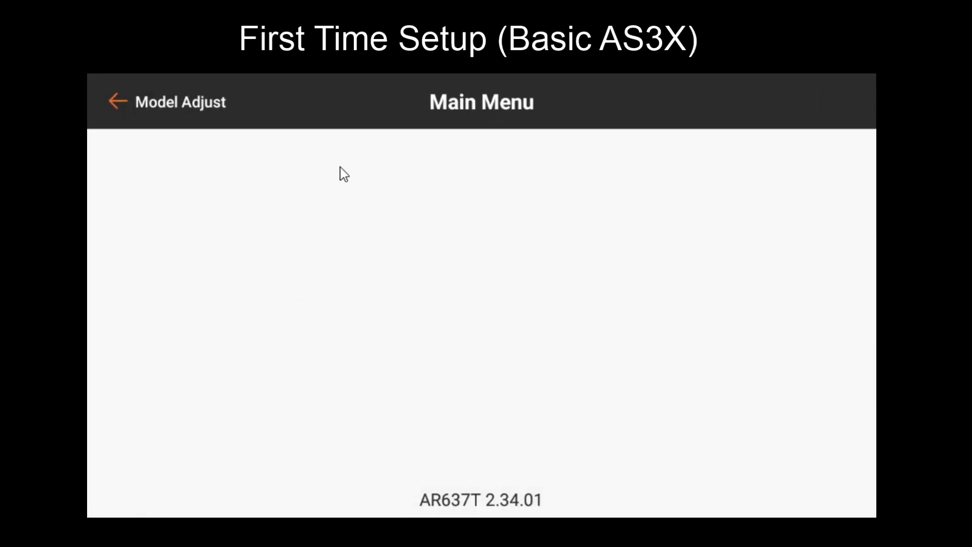
Open the AS3X gains and test the Roll slider, keeping Roll at 40%.
click(358, 163)
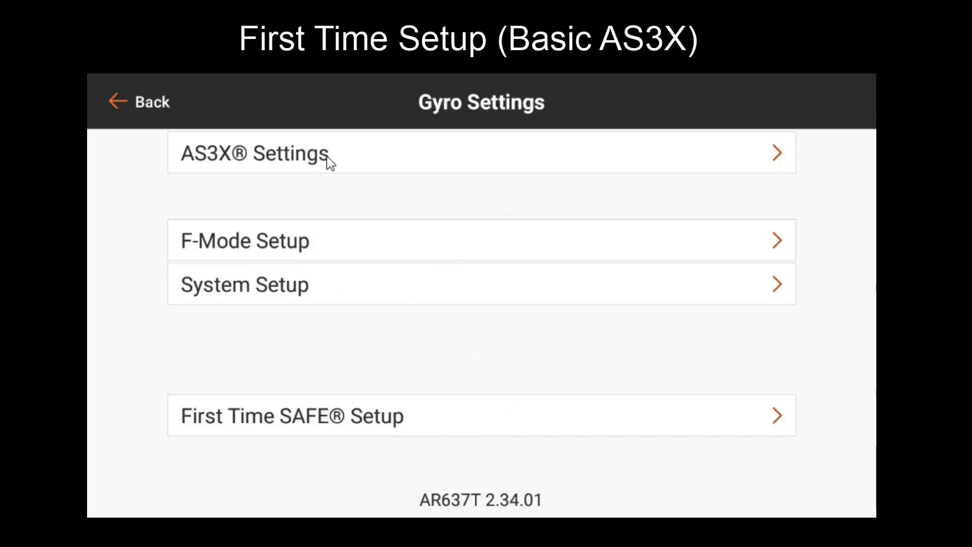
click(362, 170)
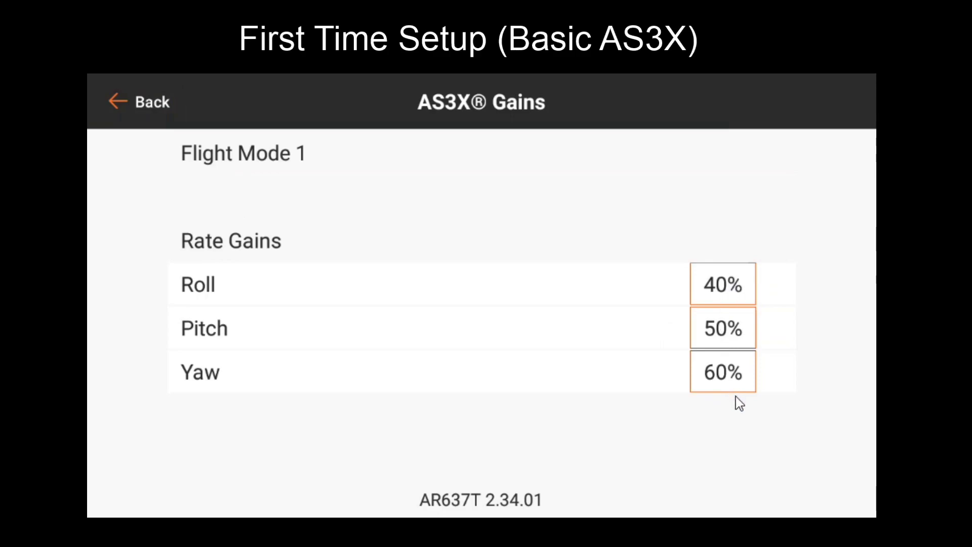
click(718, 294)
click(452, 286)
drag(451, 283, 479, 279)
click(657, 167)
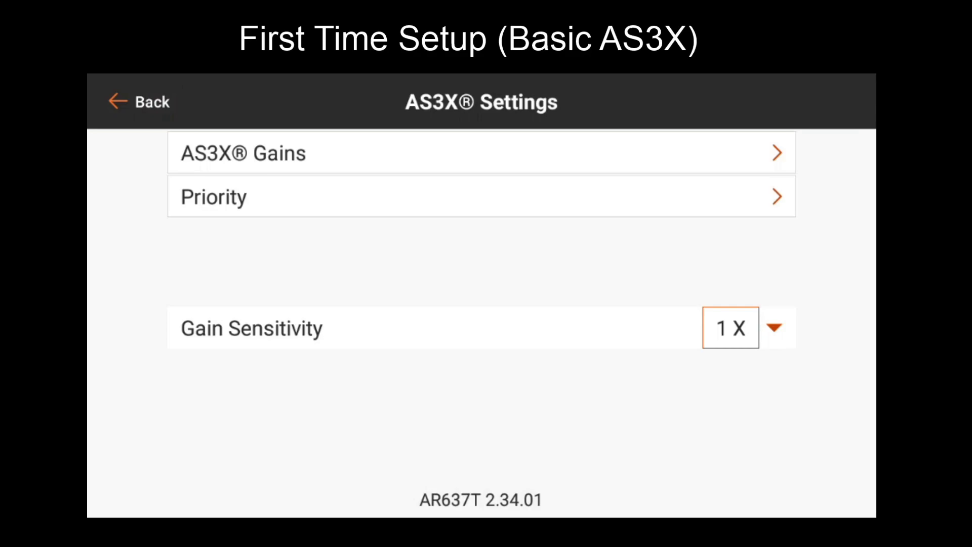
click(736, 333)
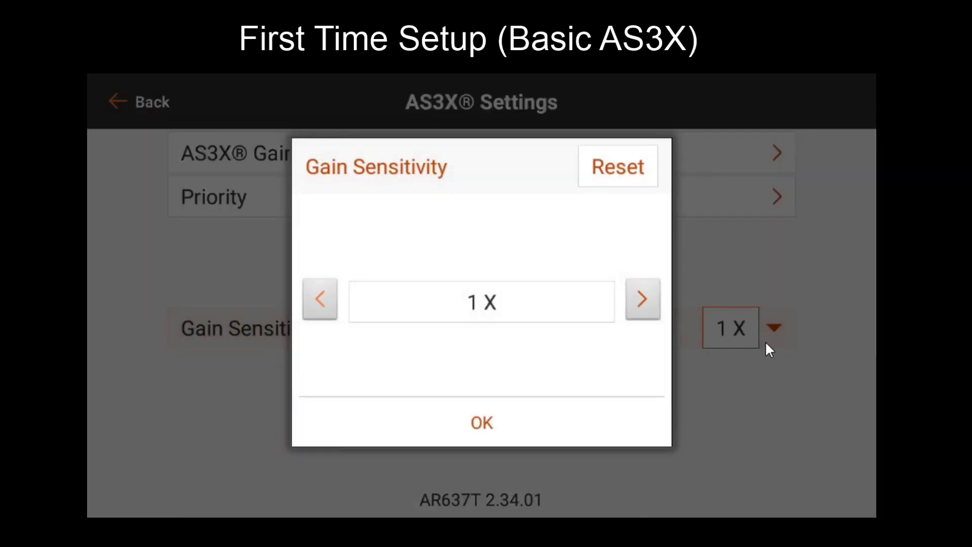
click(641, 299)
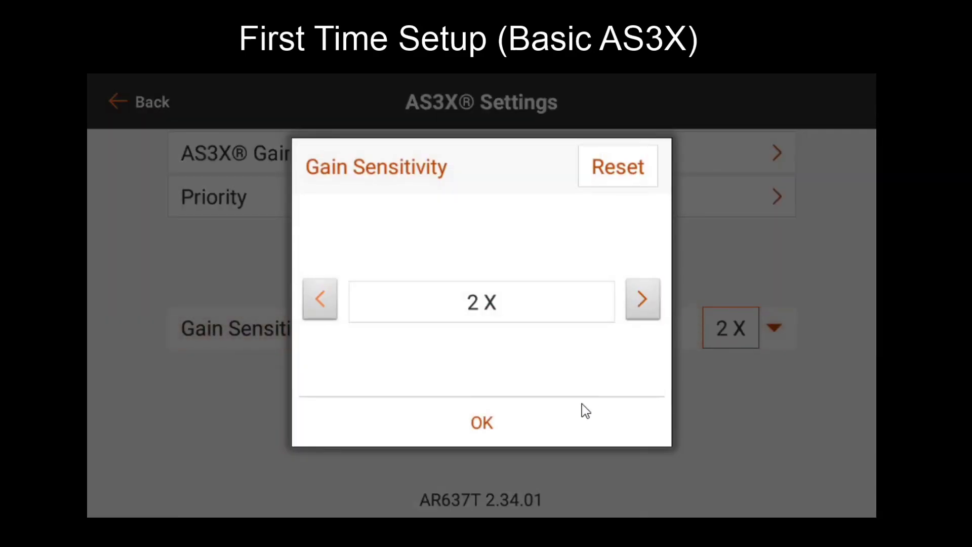
click(500, 424)
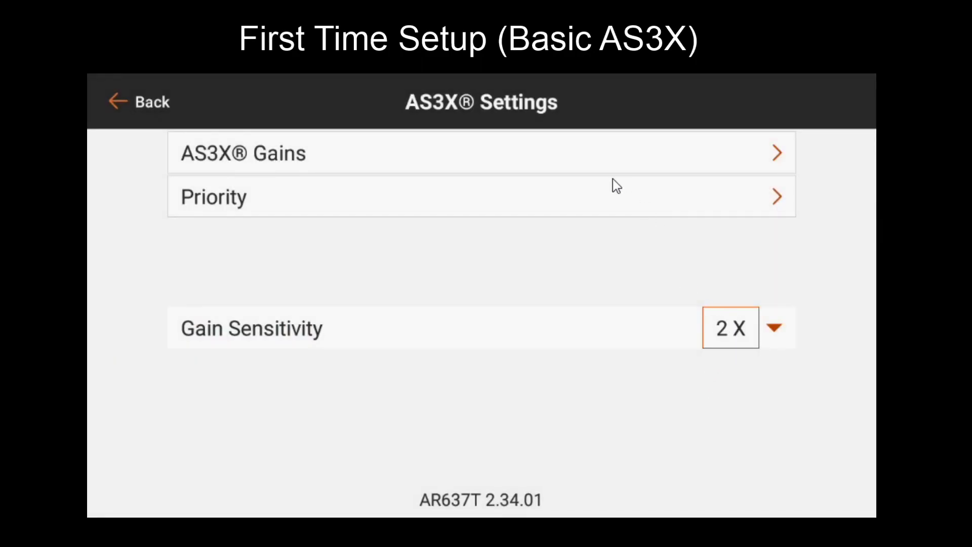
click(603, 160)
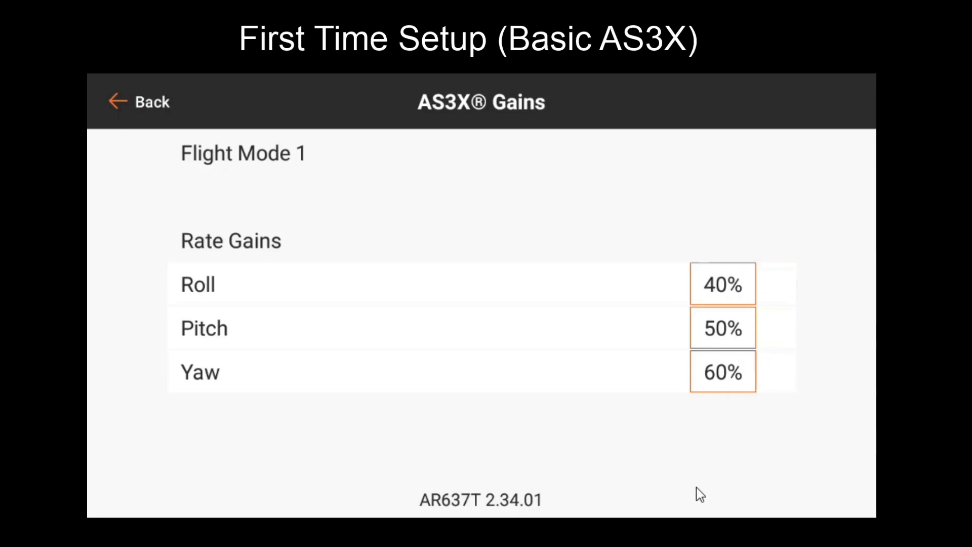
click(729, 302)
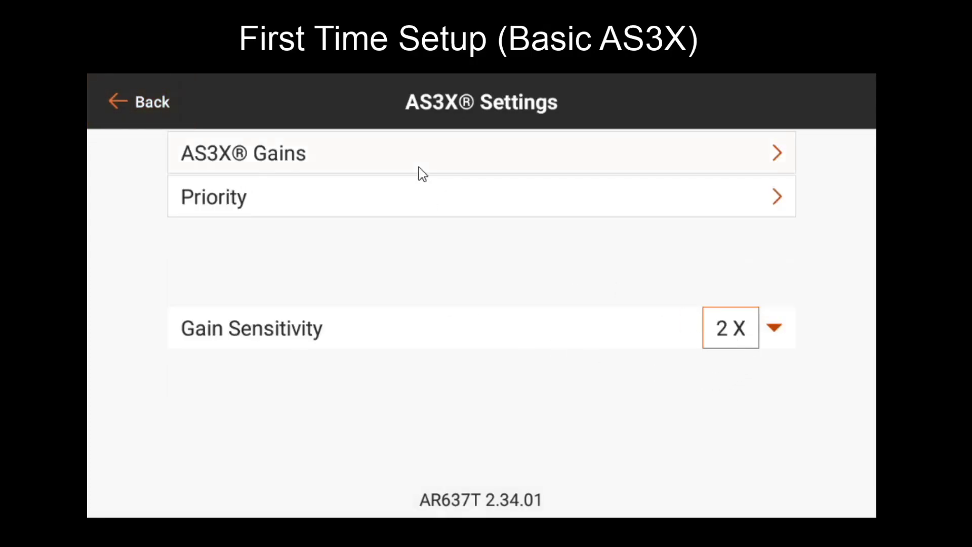
click(419, 168)
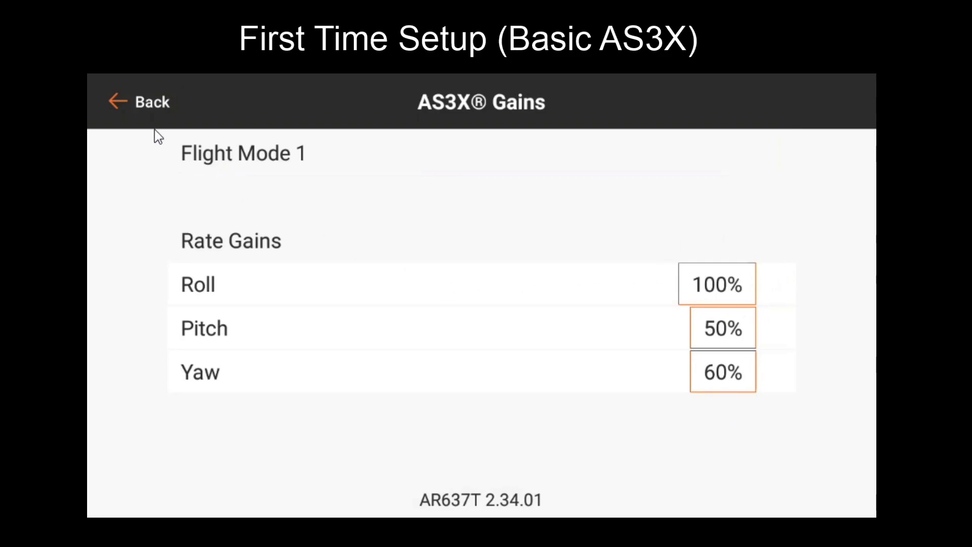
click(734, 297)
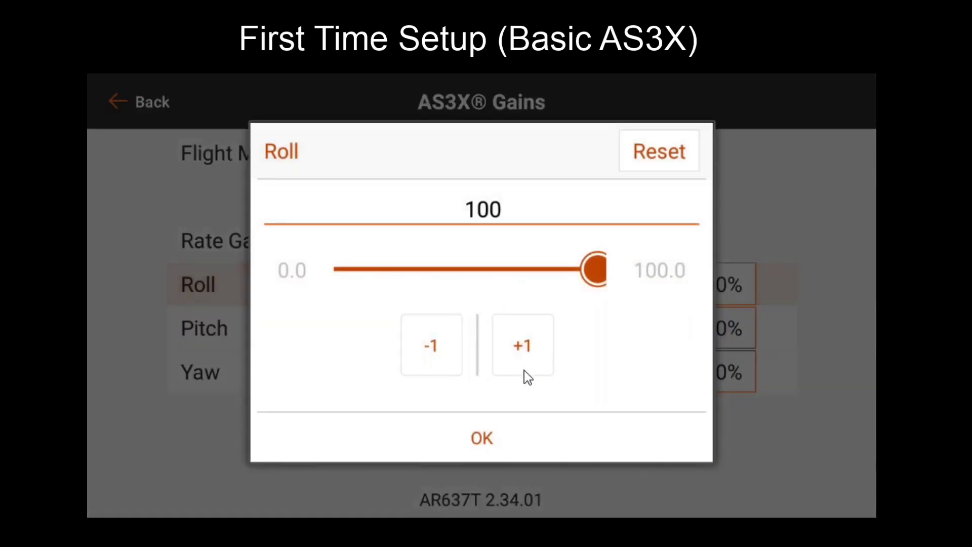
click(682, 158)
click(578, 432)
click(120, 93)
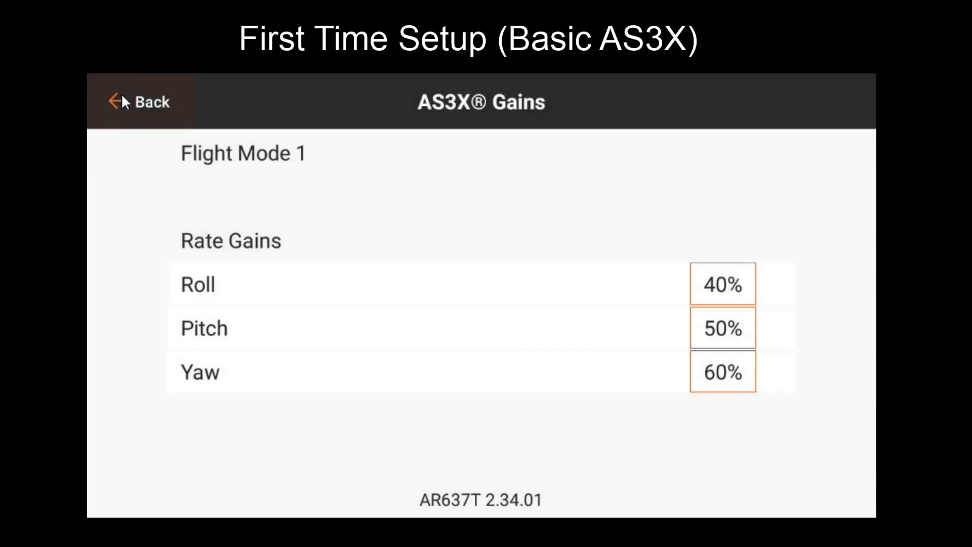
click(744, 334)
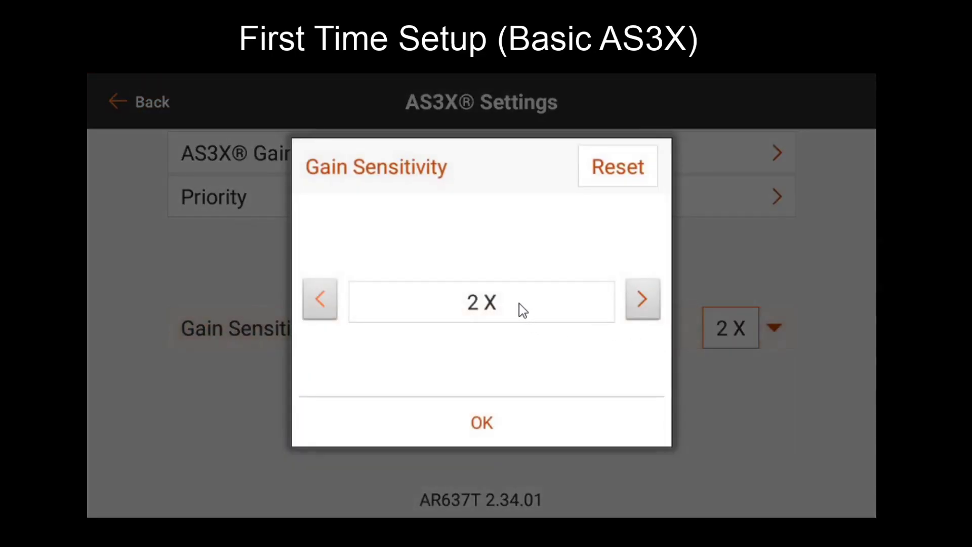
click(319, 300)
click(483, 423)
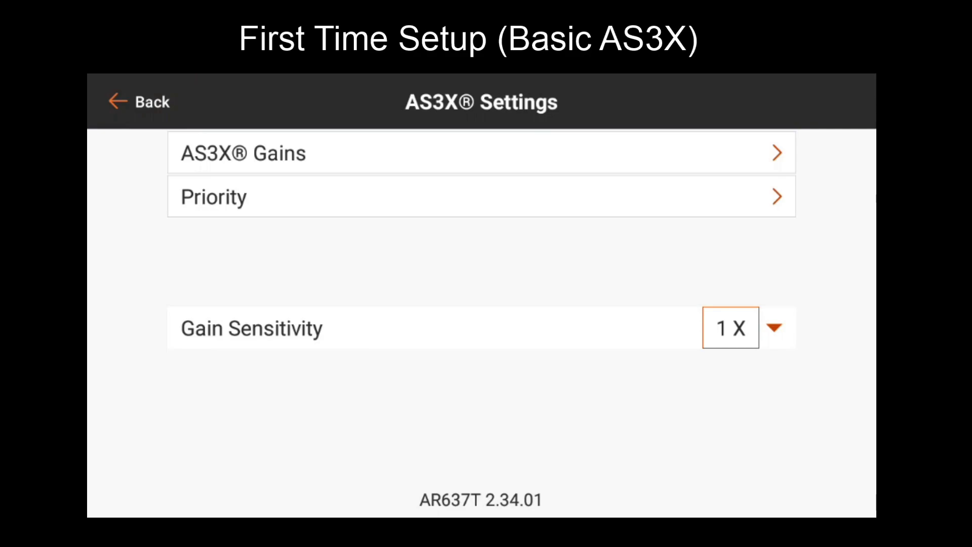
Relearn the servo settings from Gyro Settings > System Setup.
click(104, 100)
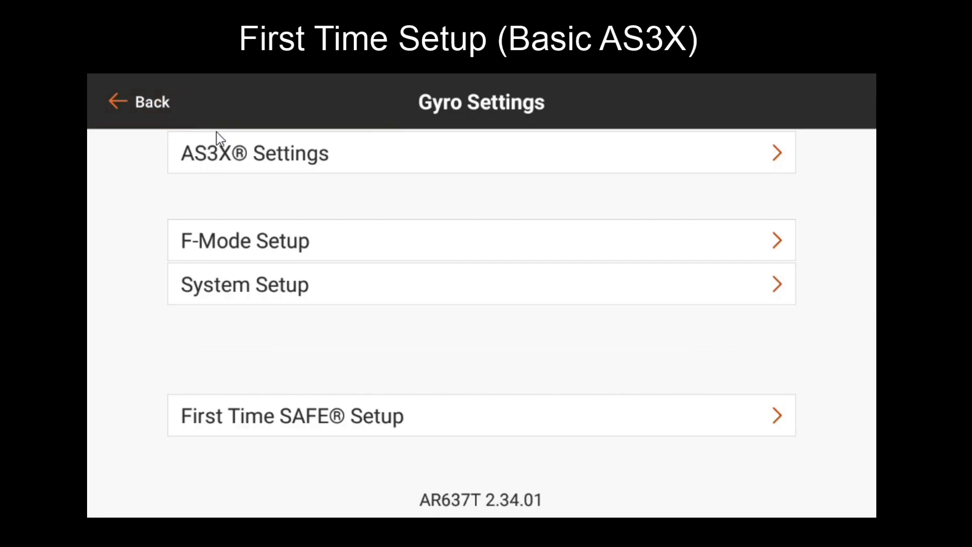
click(278, 293)
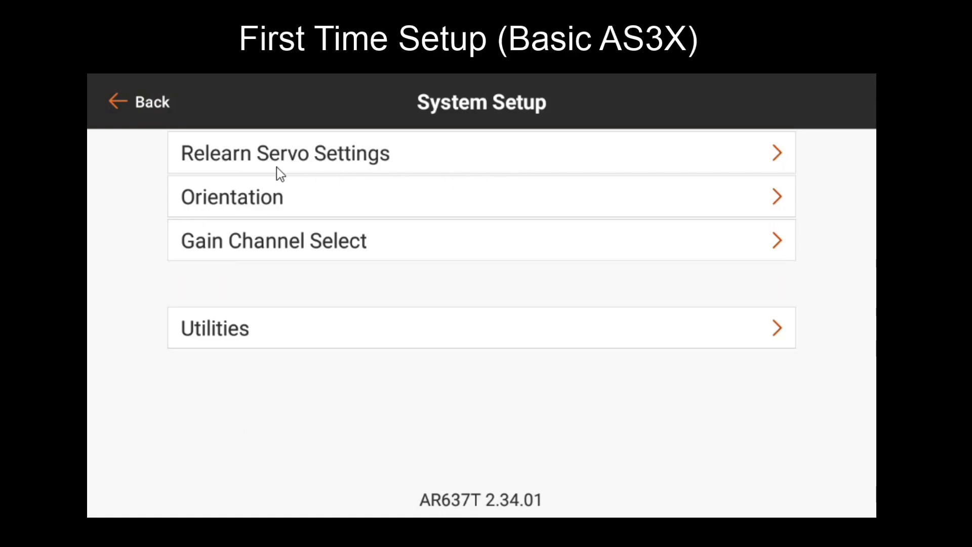
click(337, 172)
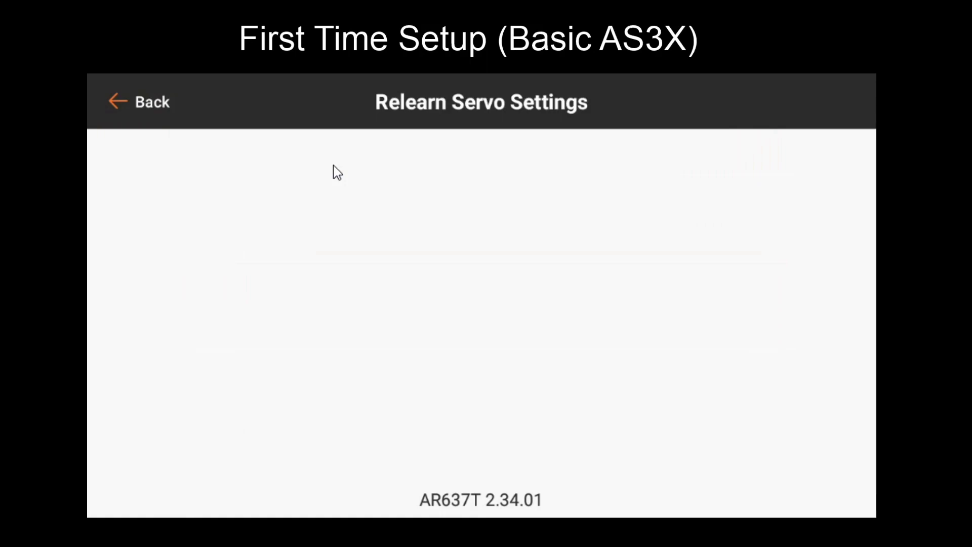
click(303, 283)
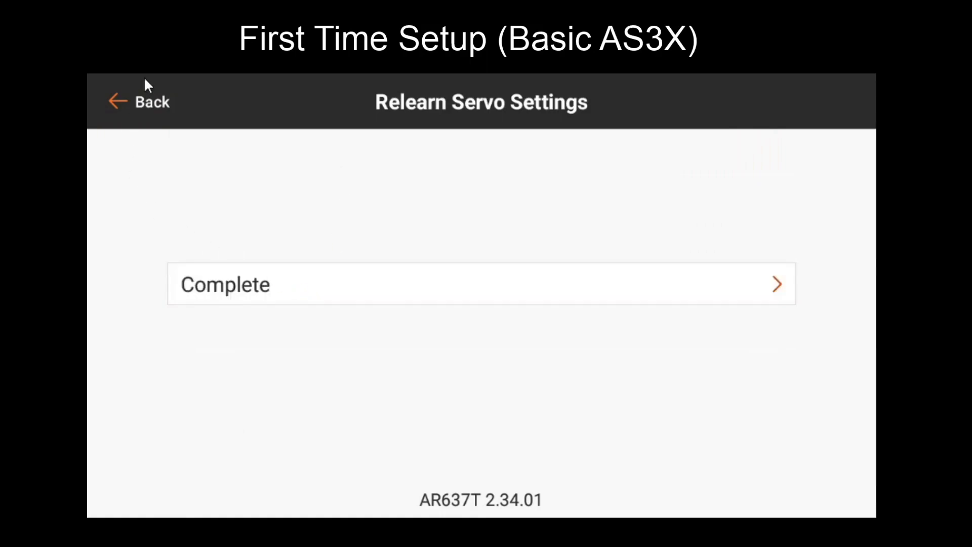
click(214, 303)
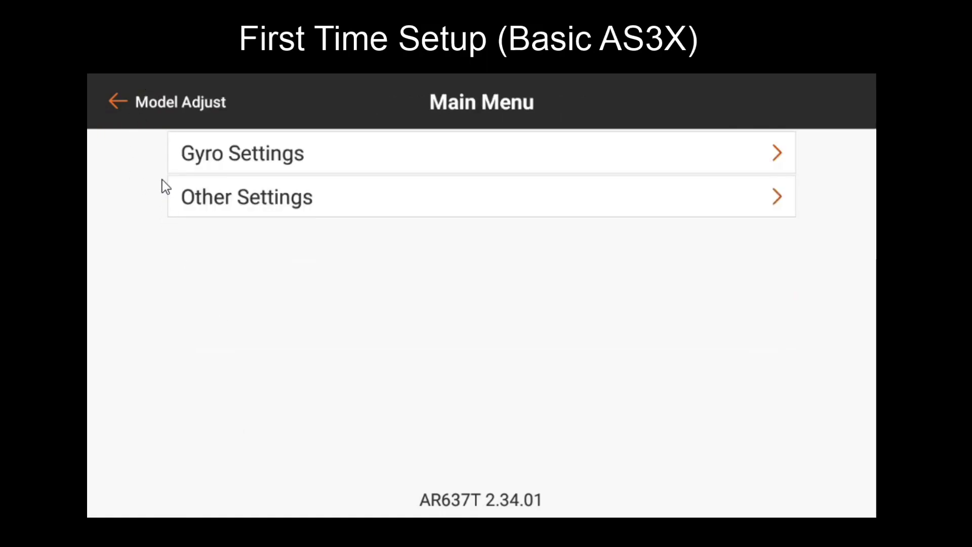
Confirm Gain Channel Select shows Aux 2, then back out to Gyro Settings.
click(206, 171)
click(236, 281)
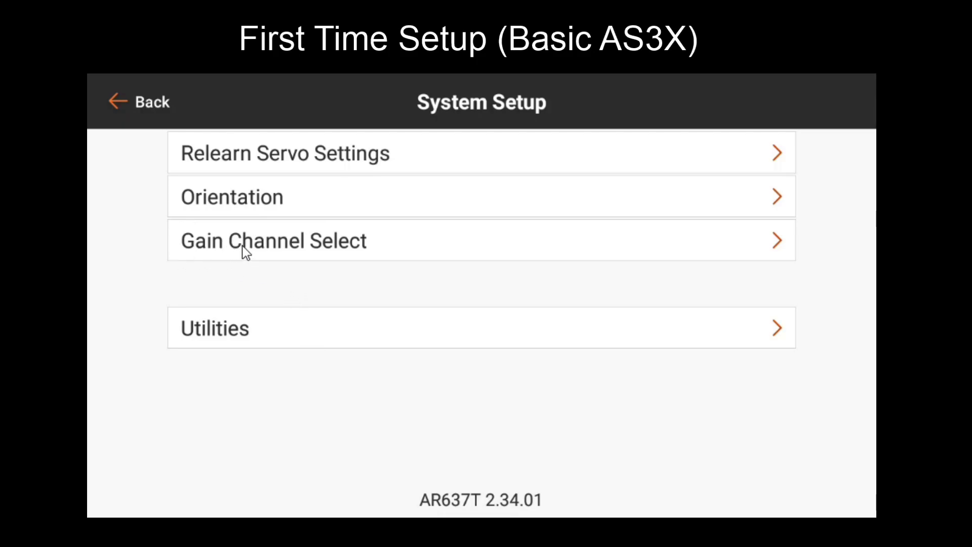
click(246, 252)
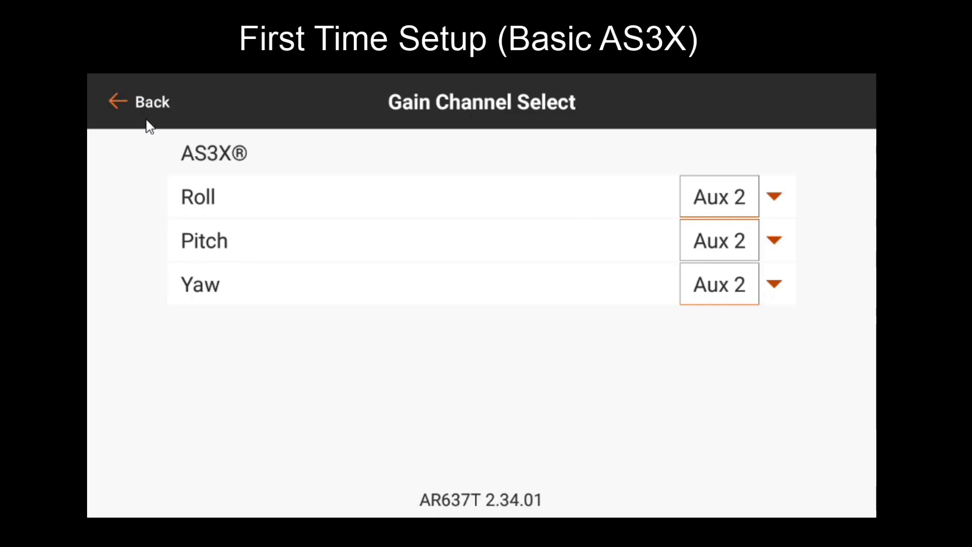
click(145, 96)
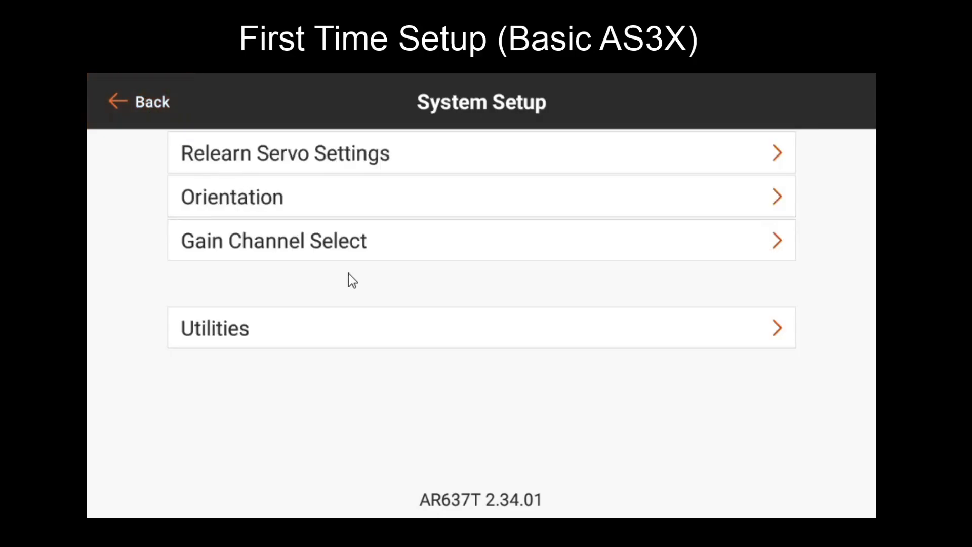
click(155, 118)
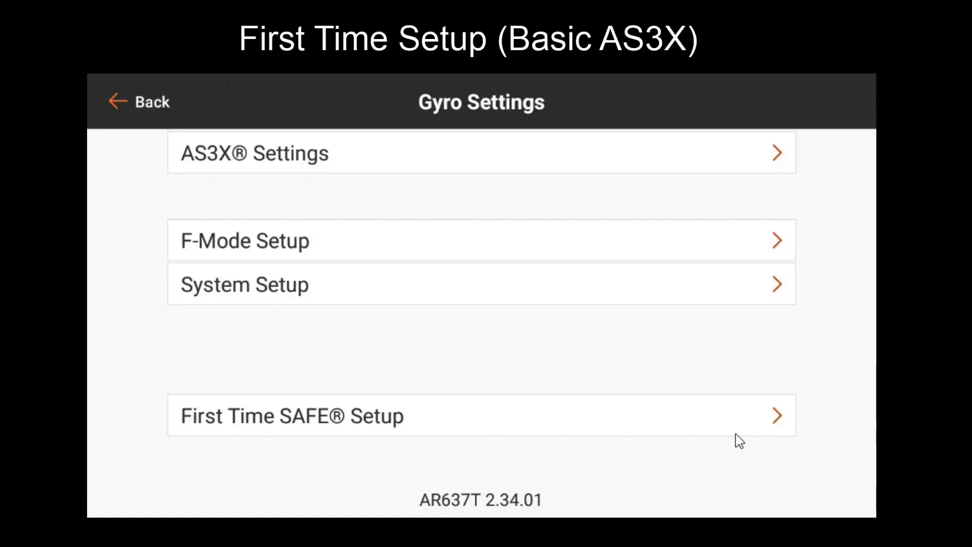
Return to the Main Menu and open Other Settings.
click(139, 105)
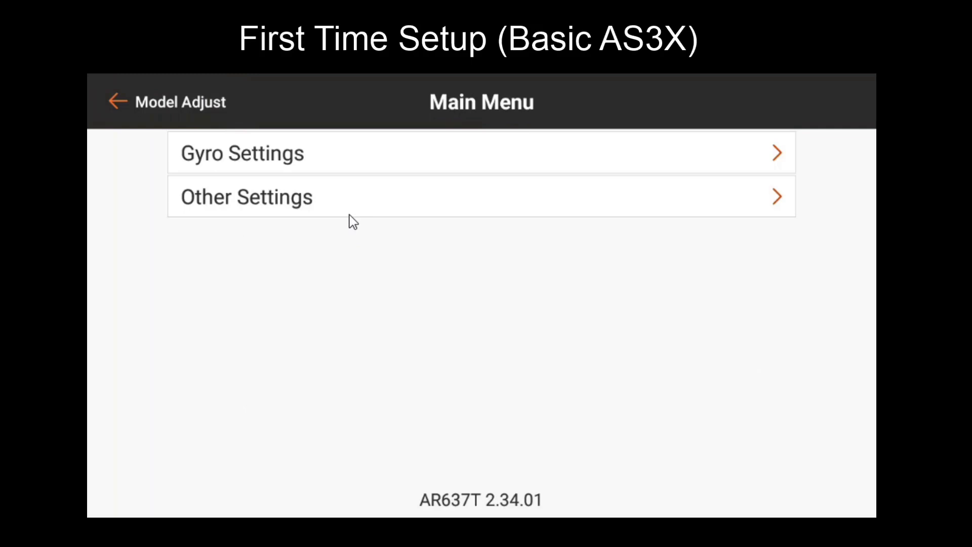
click(318, 204)
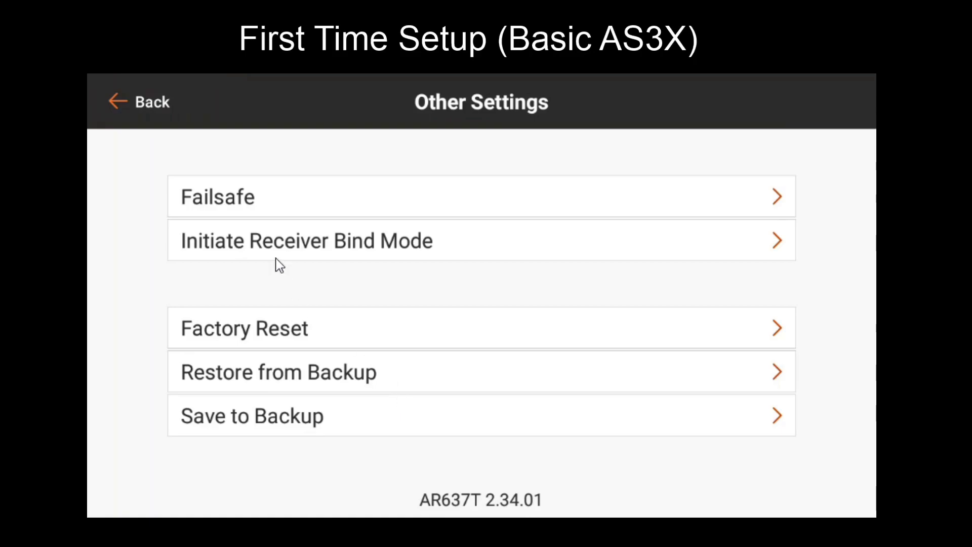
Go back to the forward programming Main Menu.
click(130, 102)
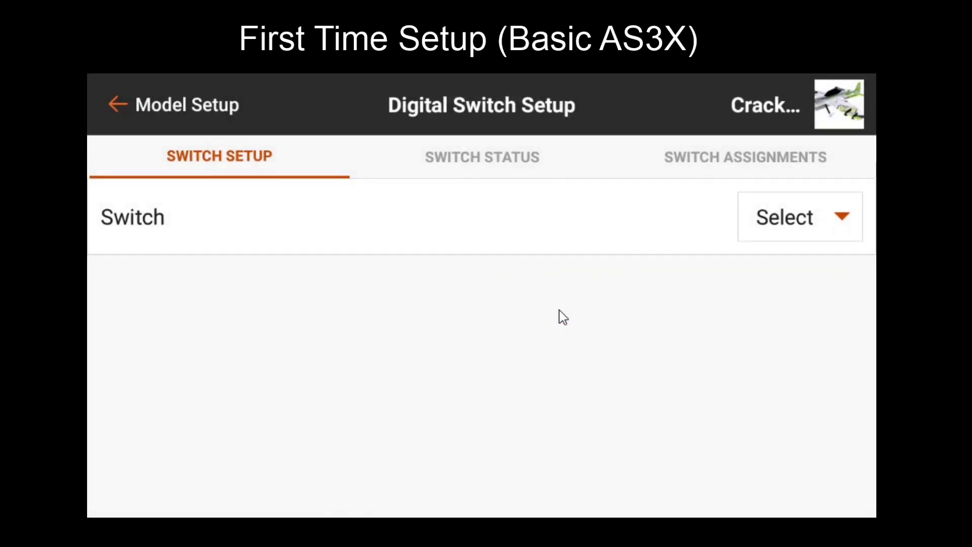
Select Switch C and set its position 0 output to 11%.
click(798, 222)
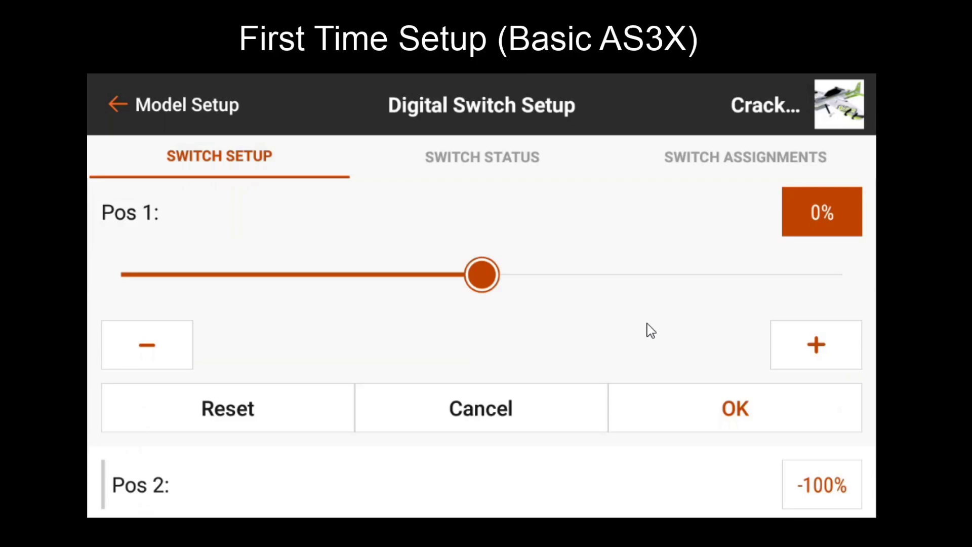
scroll(688, 334, up, 2)
scroll(795, 293, down, 2)
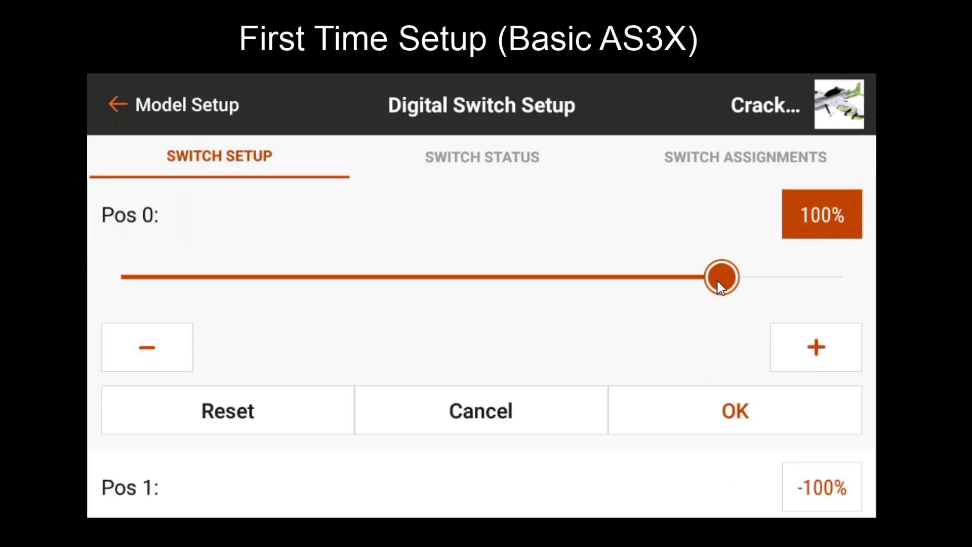
drag(720, 286, 508, 299)
click(722, 412)
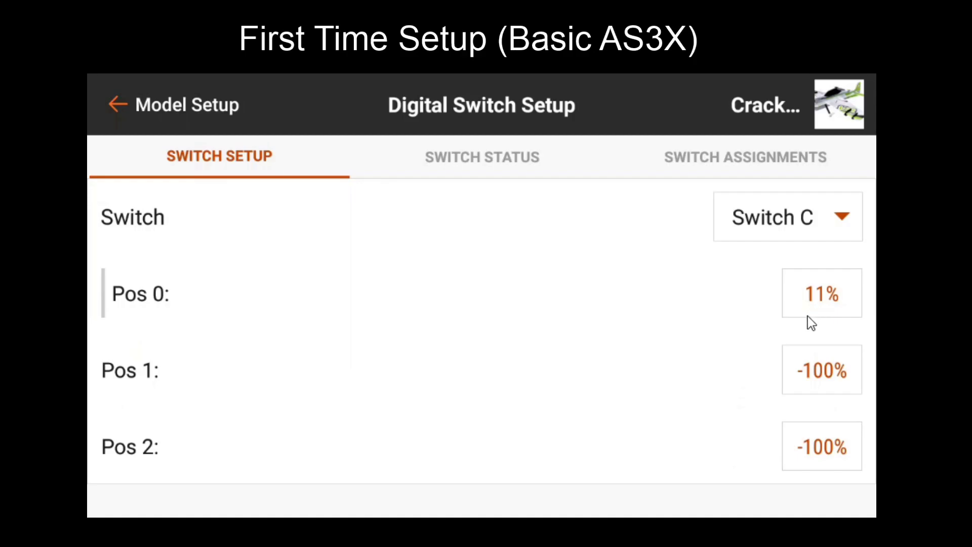
Return to Model Setup and choose Channel Assign, bringing up the Turn Off RF prompt.
click(139, 110)
scroll(503, 416, up, 3)
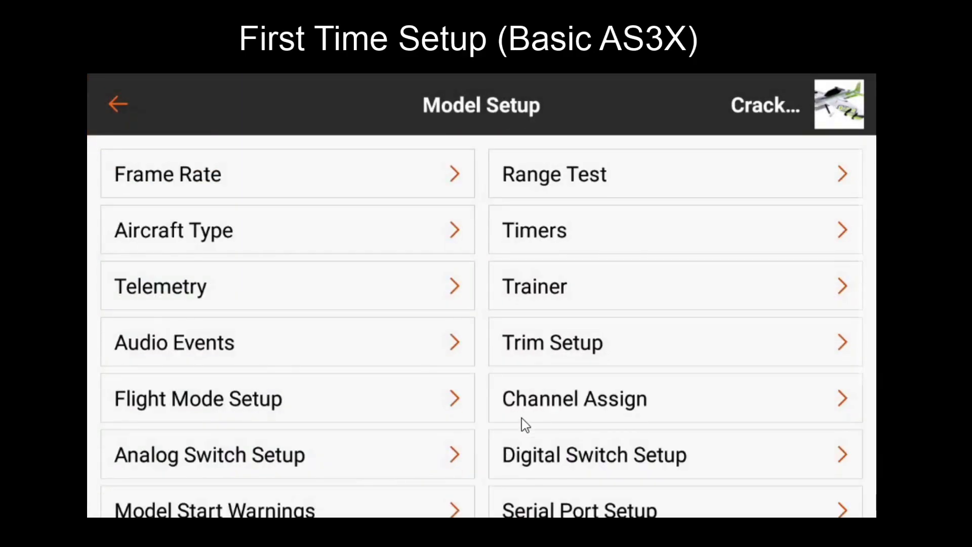
click(528, 403)
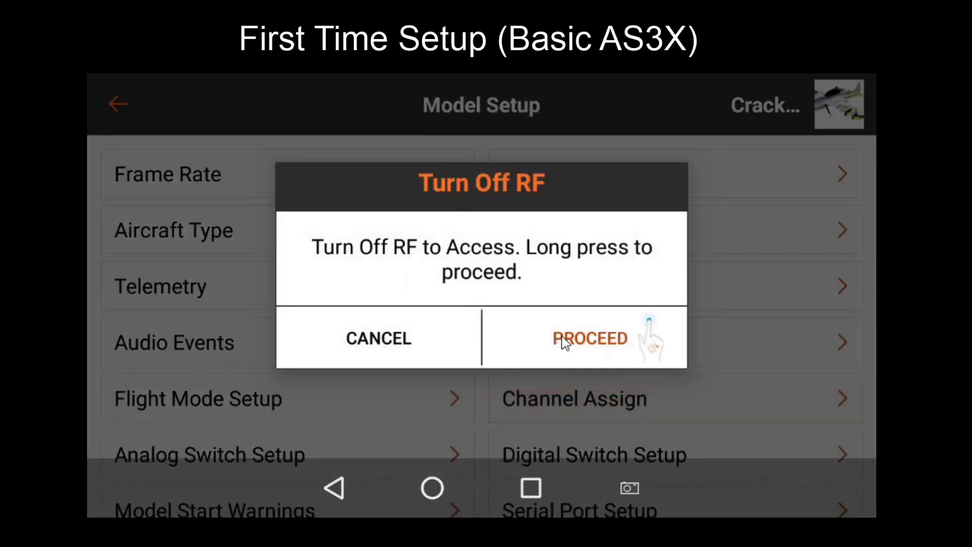
Turn RF off, assign Switch C to channel 7 Aux2, and return to the Monitor.
click(565, 344)
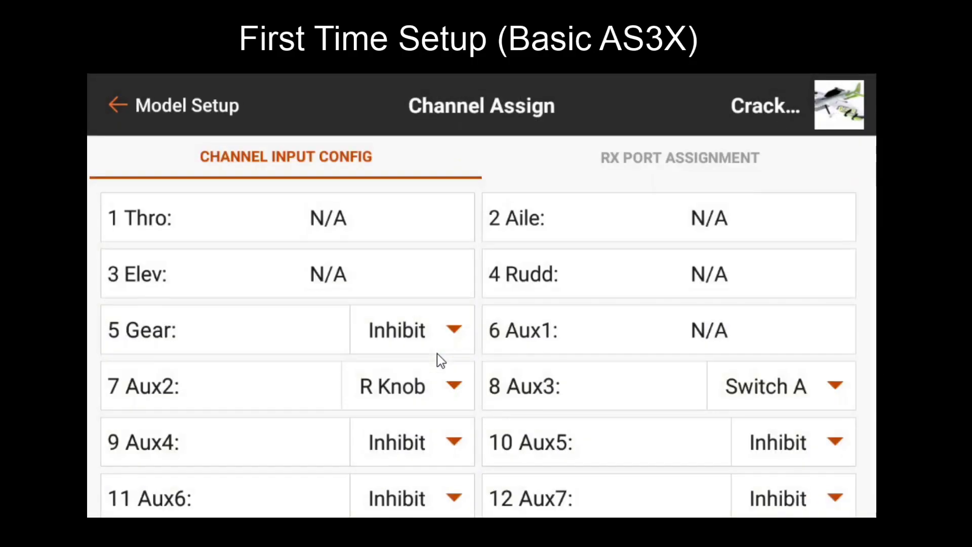
click(427, 396)
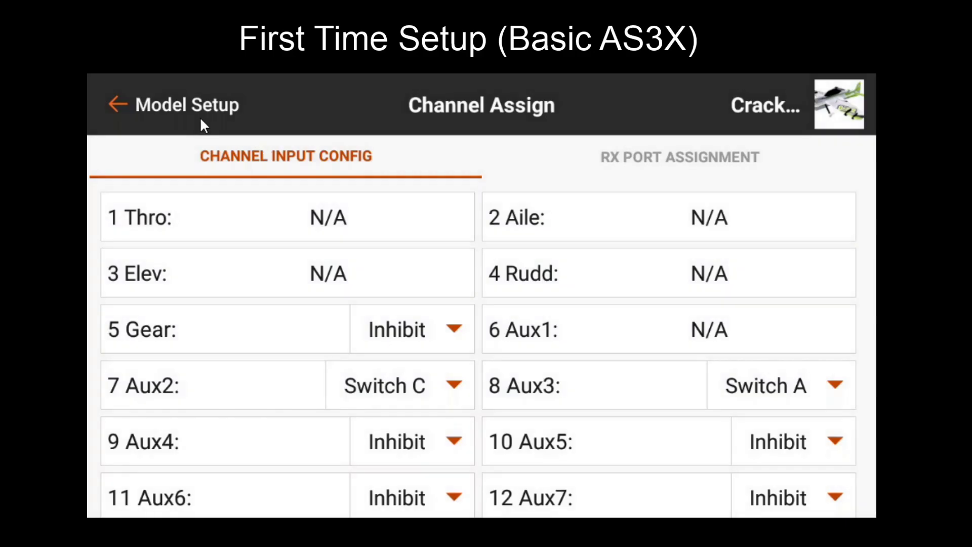
click(198, 116)
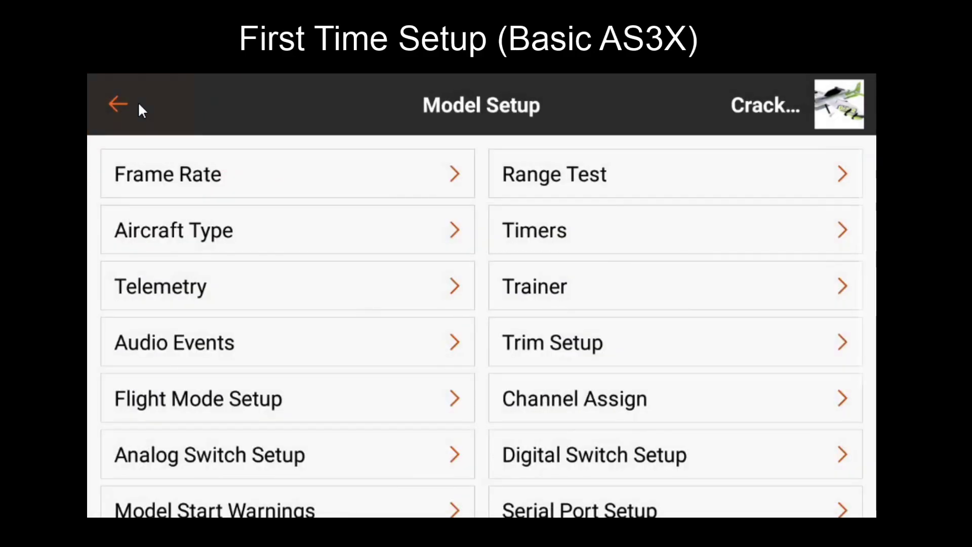
click(142, 120)
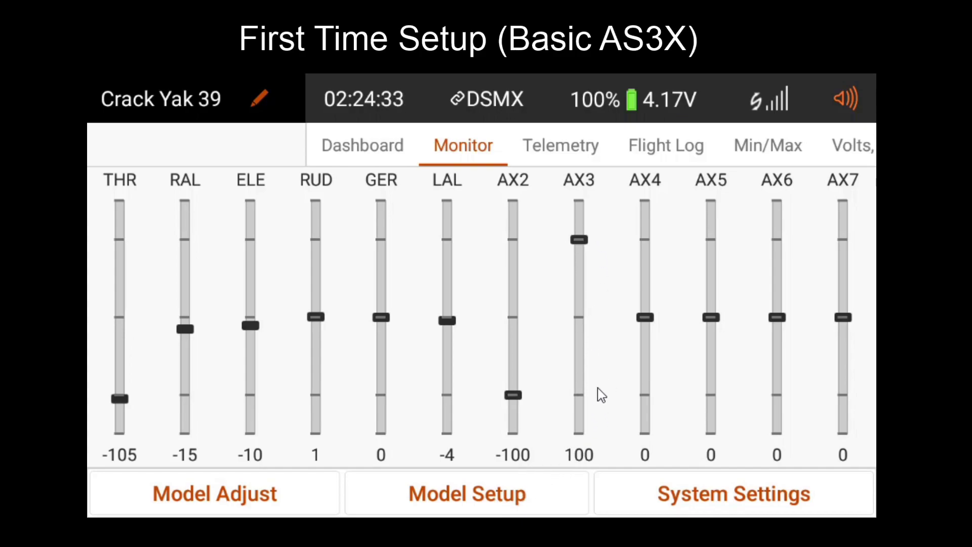
In Digital Switch Setup, set Switch A's position 0 output to -50%.
click(486, 499)
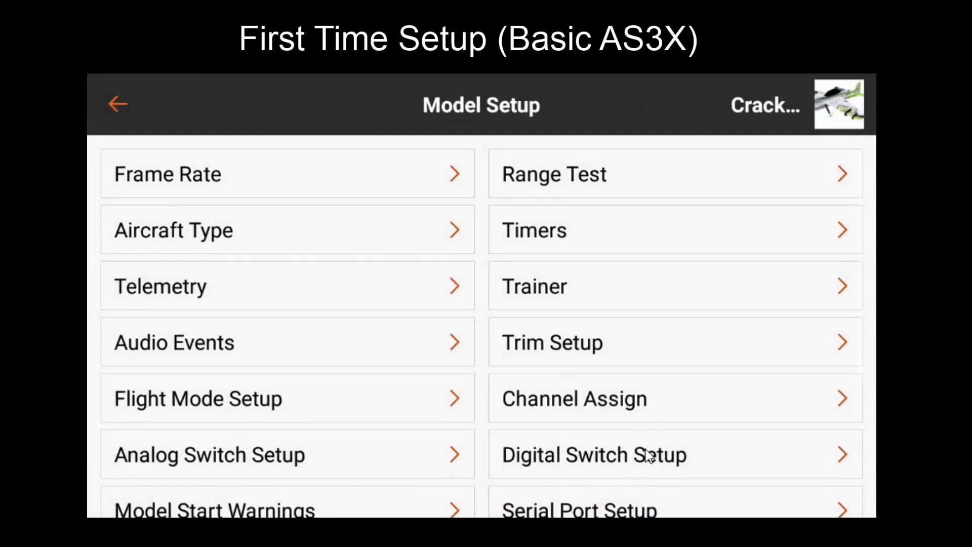
click(643, 457)
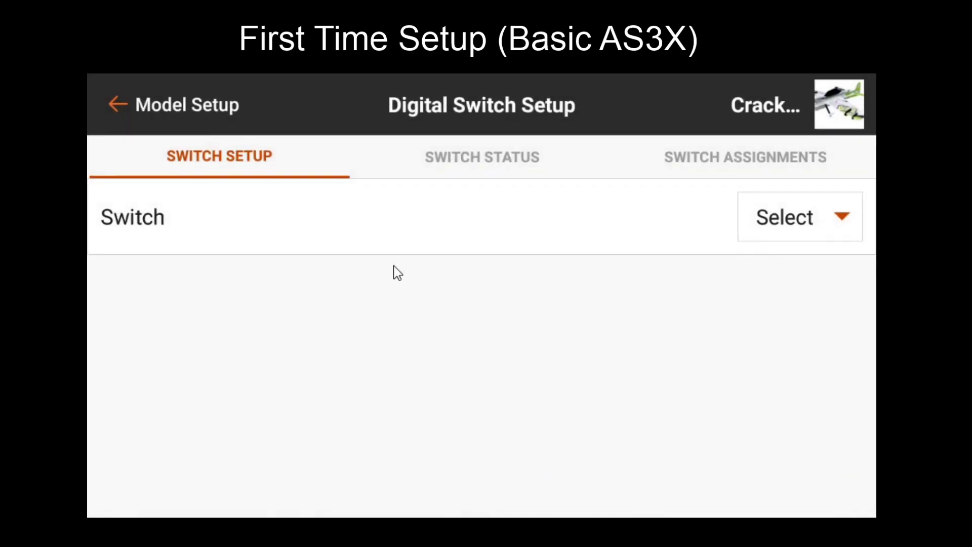
click(825, 223)
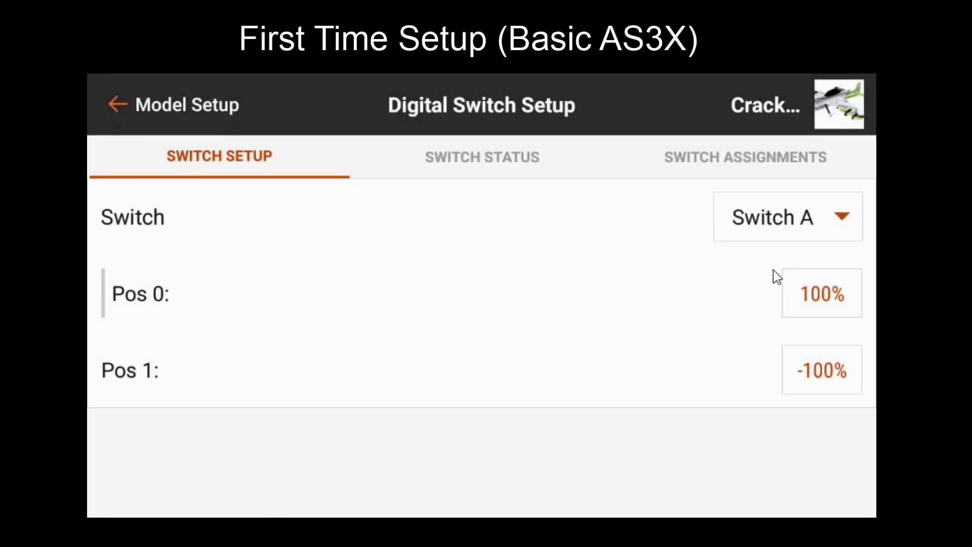
click(818, 318)
drag(719, 364, 363, 364)
click(689, 498)
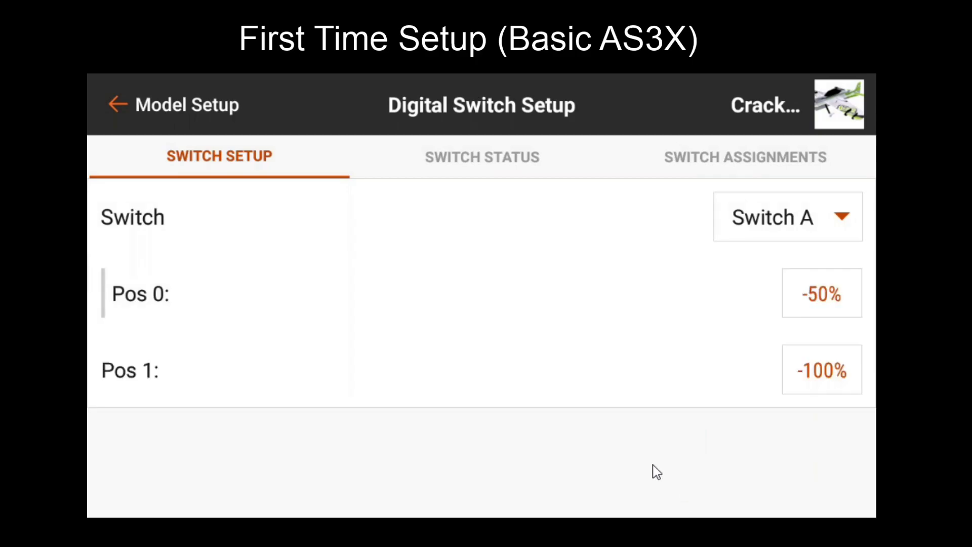
Toggle Switch A between positions 1 and 0, then return to the channel monitor.
key(Down)
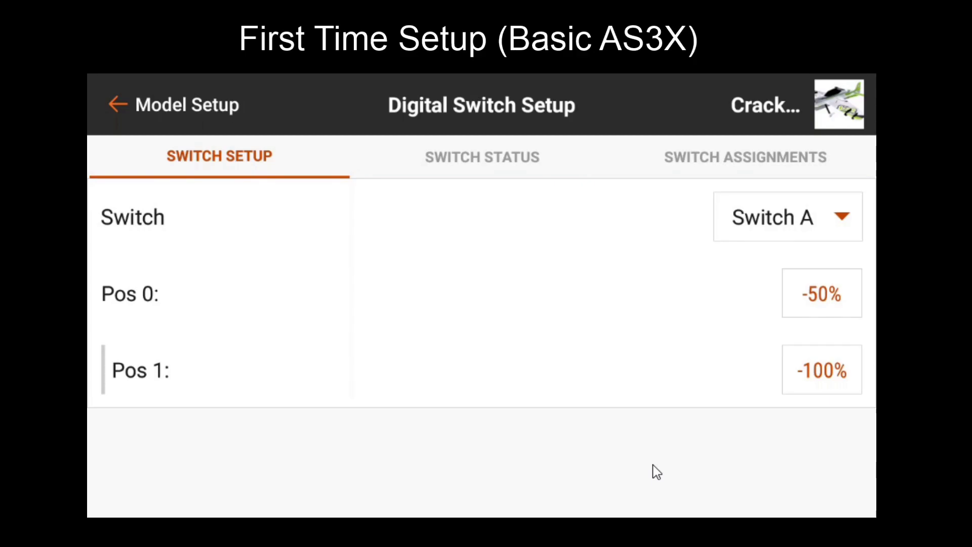
key(Up)
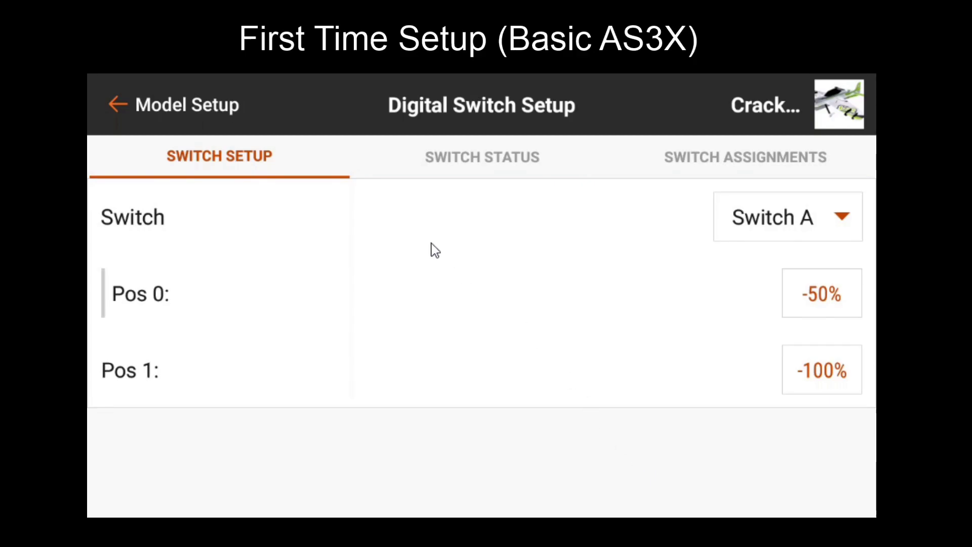
click(178, 106)
click(152, 110)
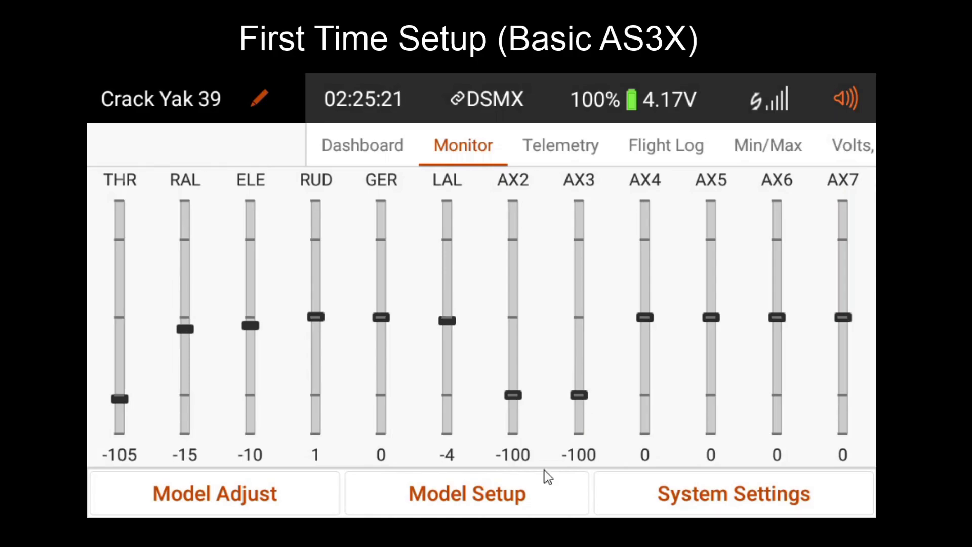
In Digital Switch Setup, set Switch A's position 0 output to about 0% so AX3 reads 0.
click(475, 490)
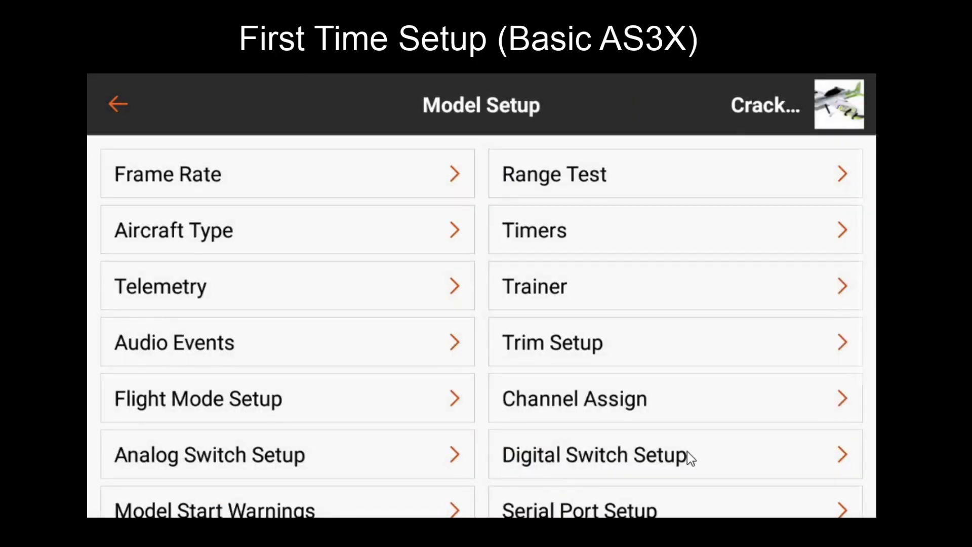
click(678, 452)
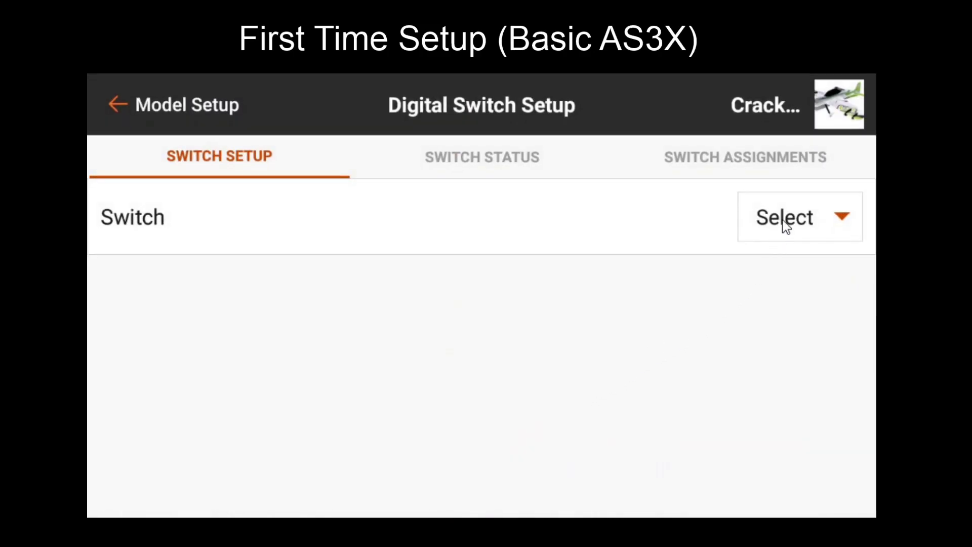
click(785, 225)
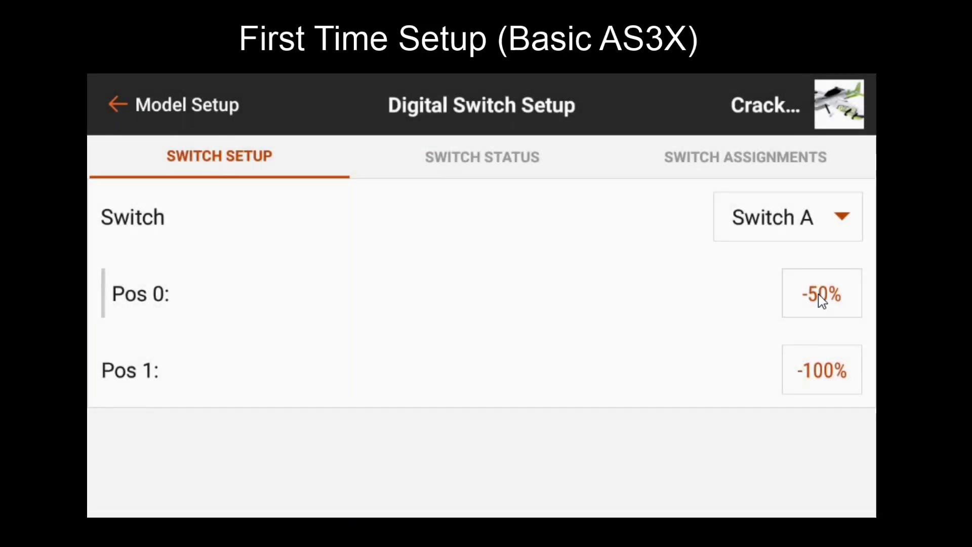
click(818, 299)
drag(339, 356, 483, 373)
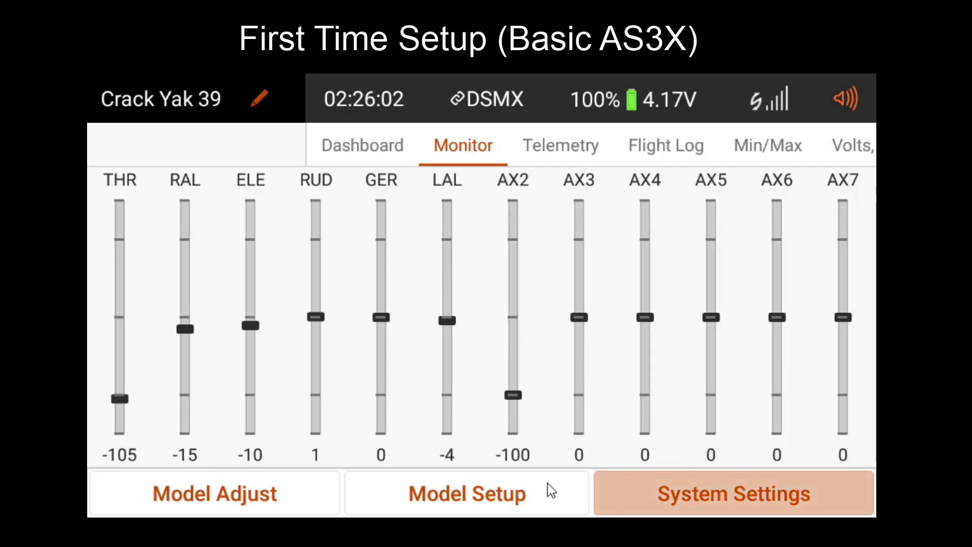
key(Return)
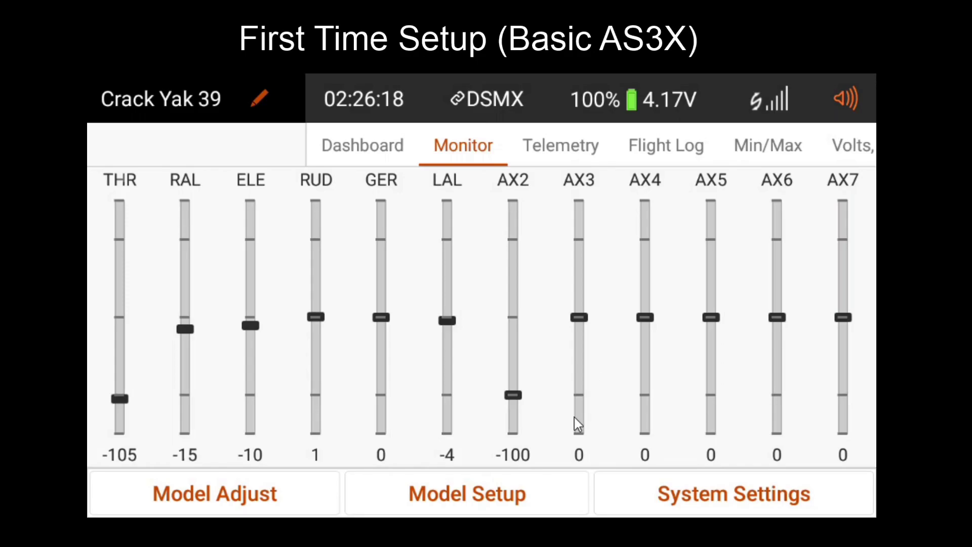
Raise Switch A's position 0 output to 11%, then return to the channel monitor.
click(575, 494)
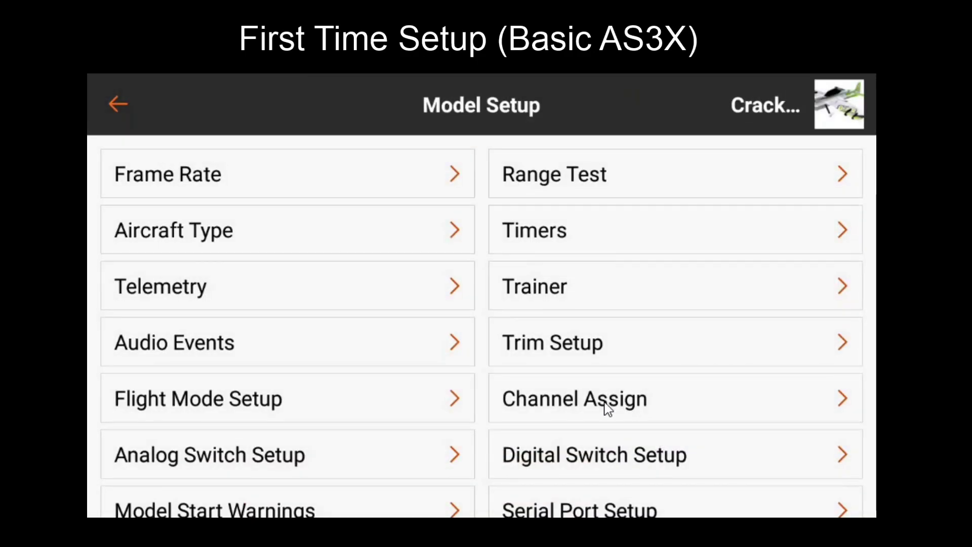
click(567, 454)
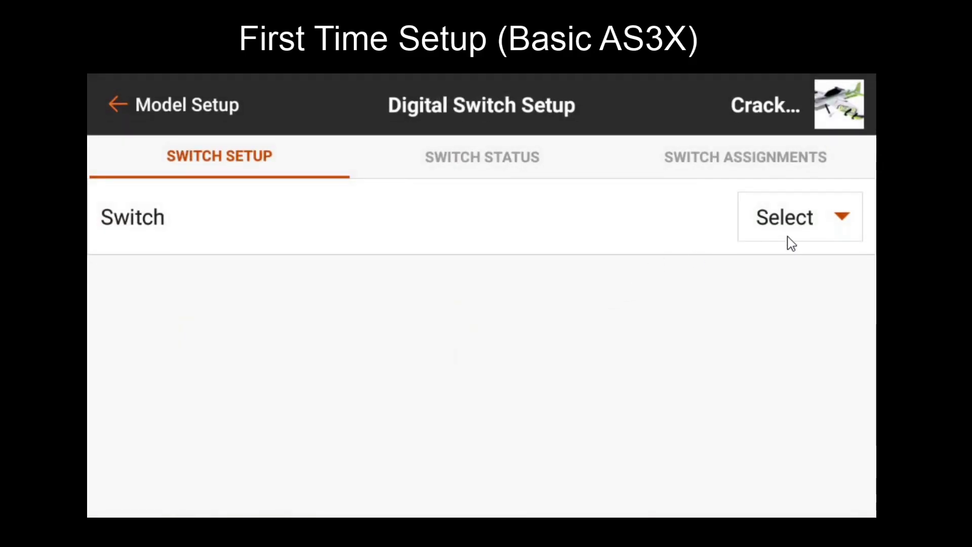
click(795, 223)
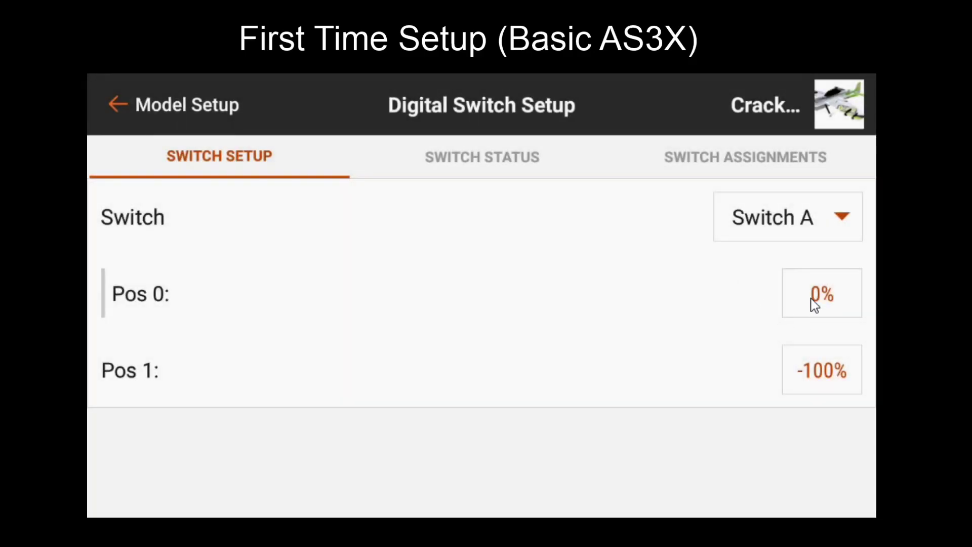
click(813, 298)
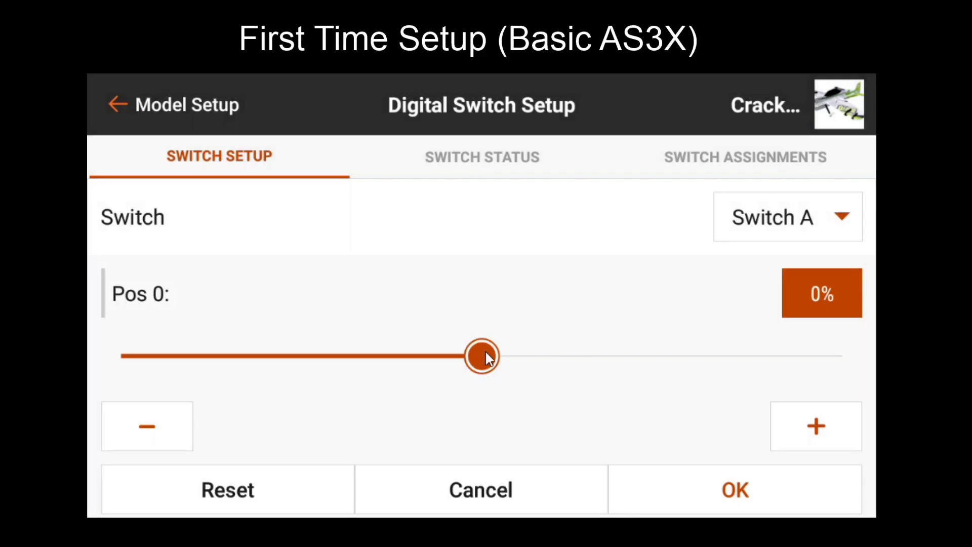
drag(486, 354, 509, 360)
click(705, 491)
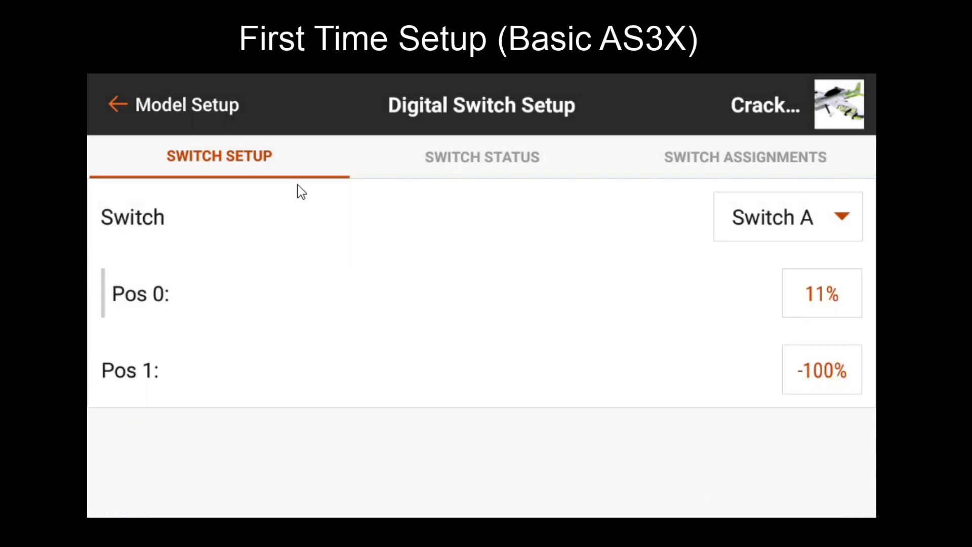
click(129, 115)
click(129, 113)
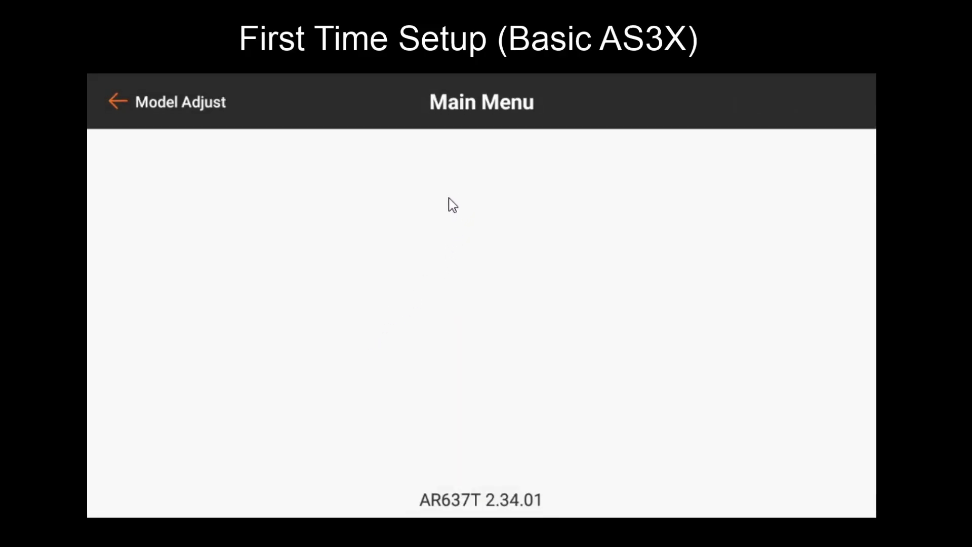
Check the AS3X gains under Gyro Settings: Roll 40%, Pitch 50%, Yaw 60%.
click(434, 166)
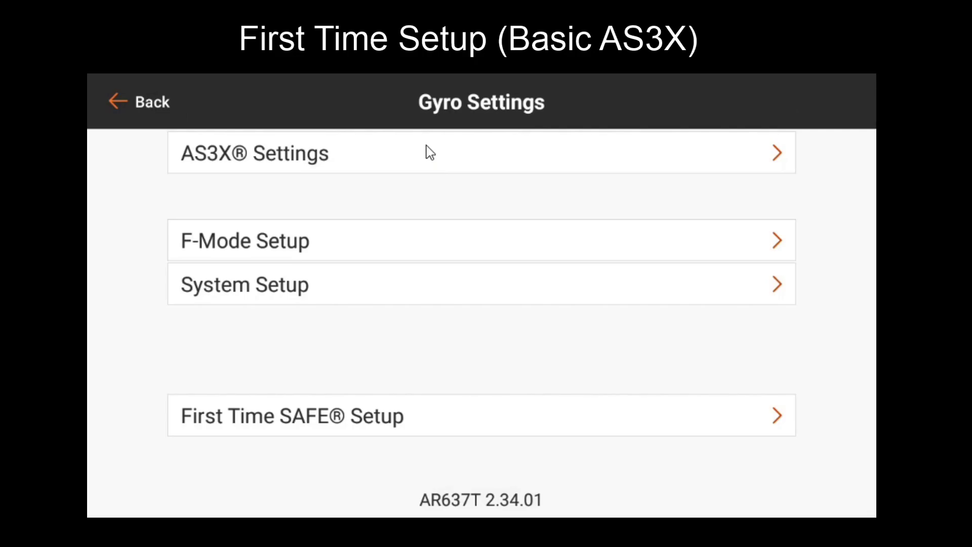
click(430, 152)
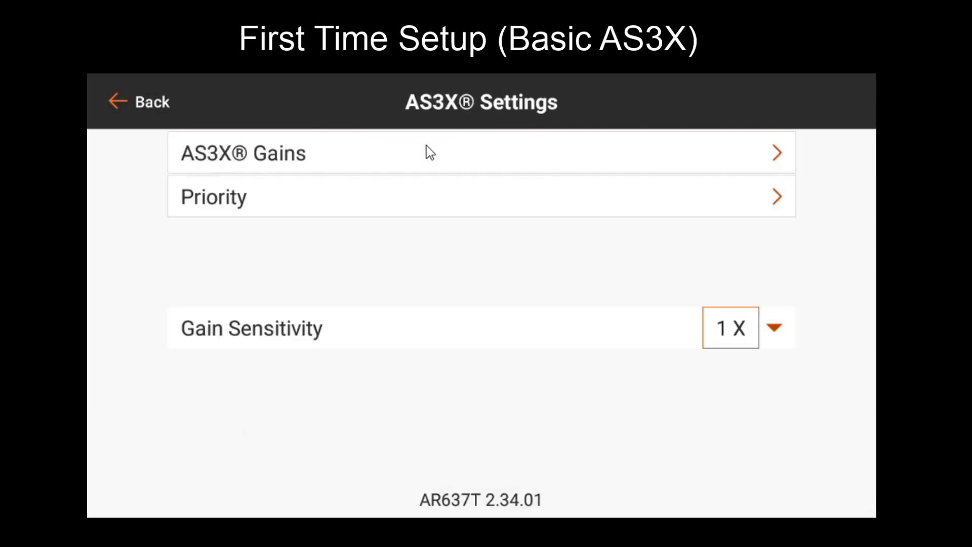
click(426, 145)
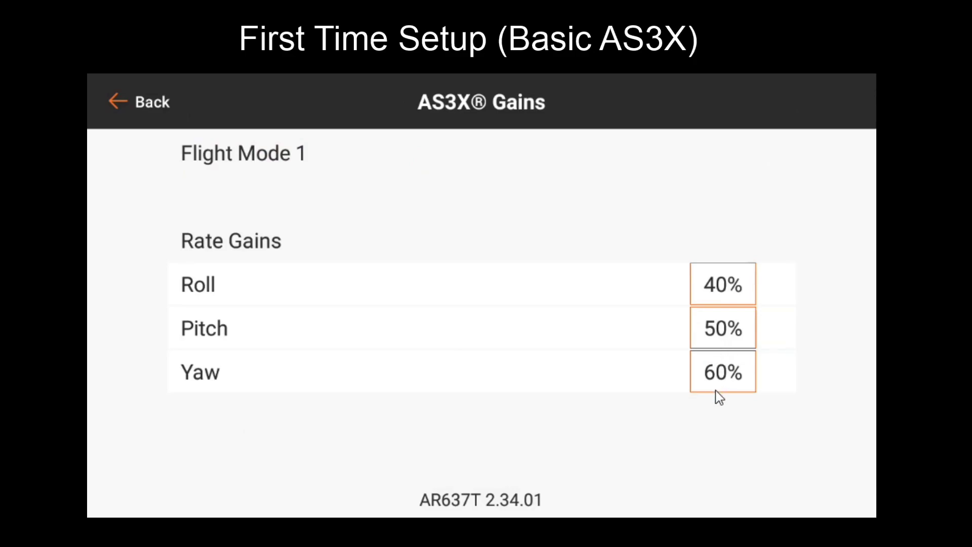
Back out of the AS3X and gyro menus to leave forward programming.
click(165, 98)
click(115, 104)
click(116, 100)
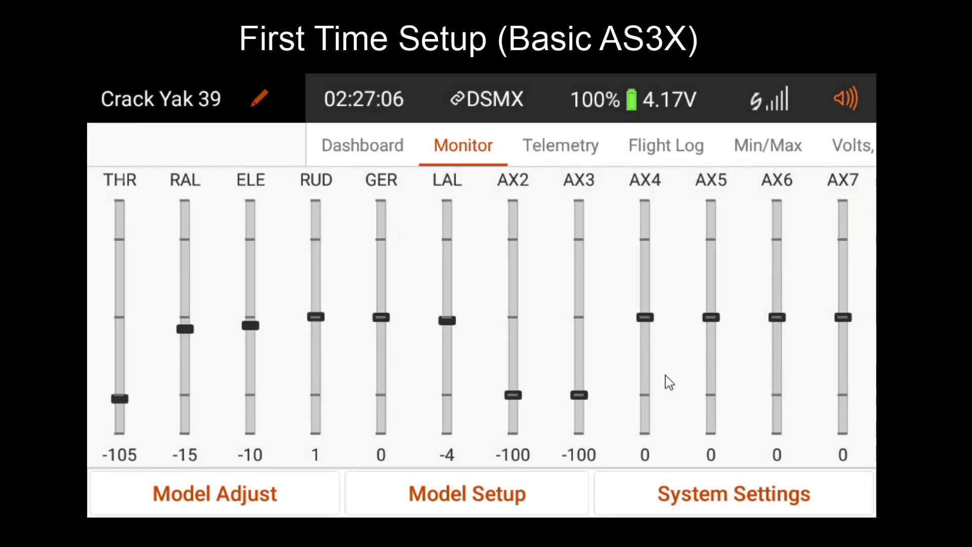
Switch to the Crack Yak 39 dashboard showing trims and Timer 1.
click(334, 143)
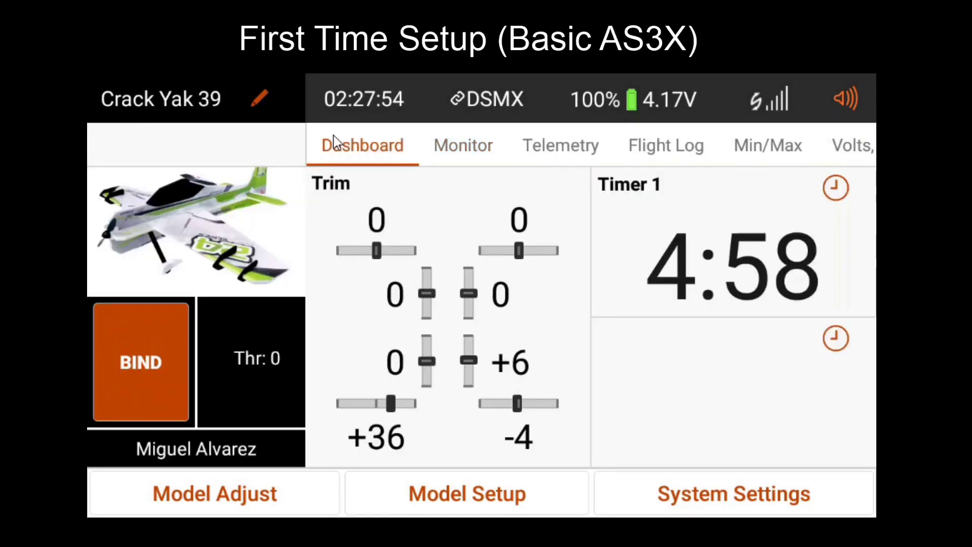